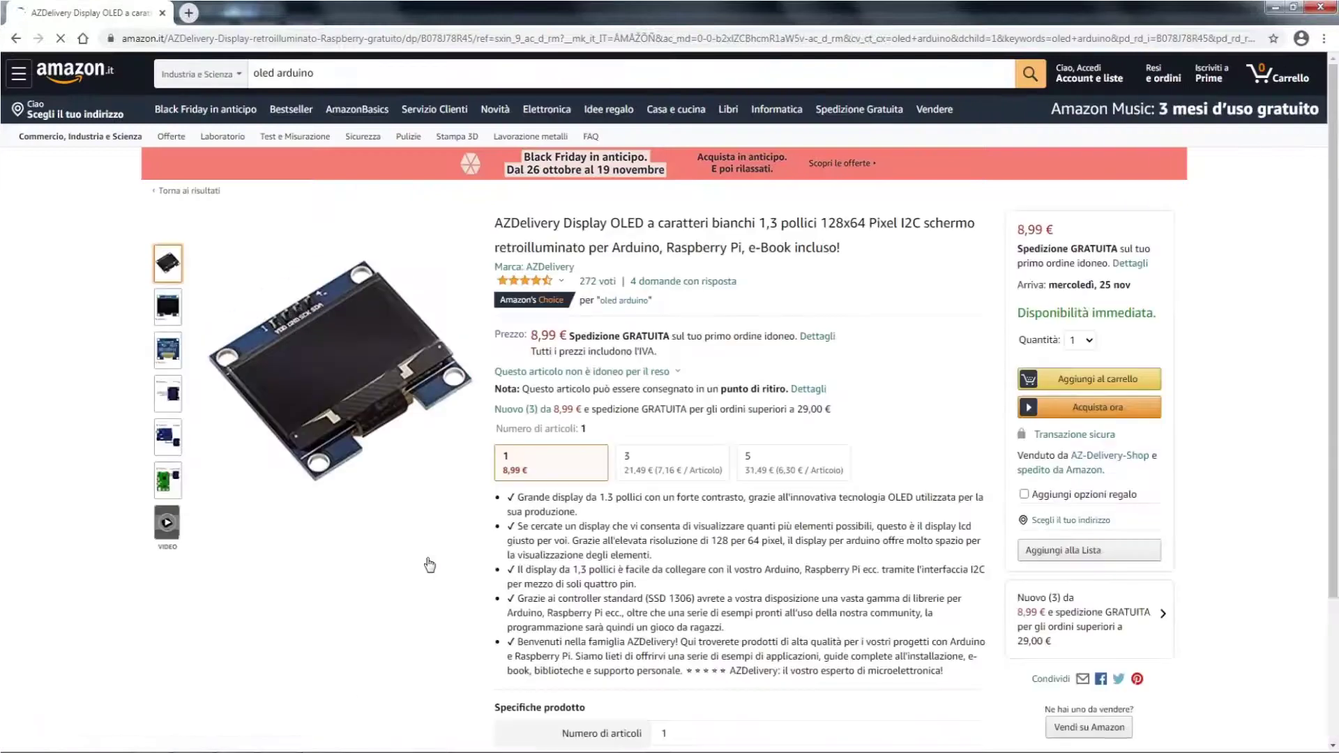
- Examine the AZDelivery 1.3-inch OLED display's product images, including the Raspberry Pi wiring diagram, and browse the other "oled arduino" results
mouse_move(374, 359)
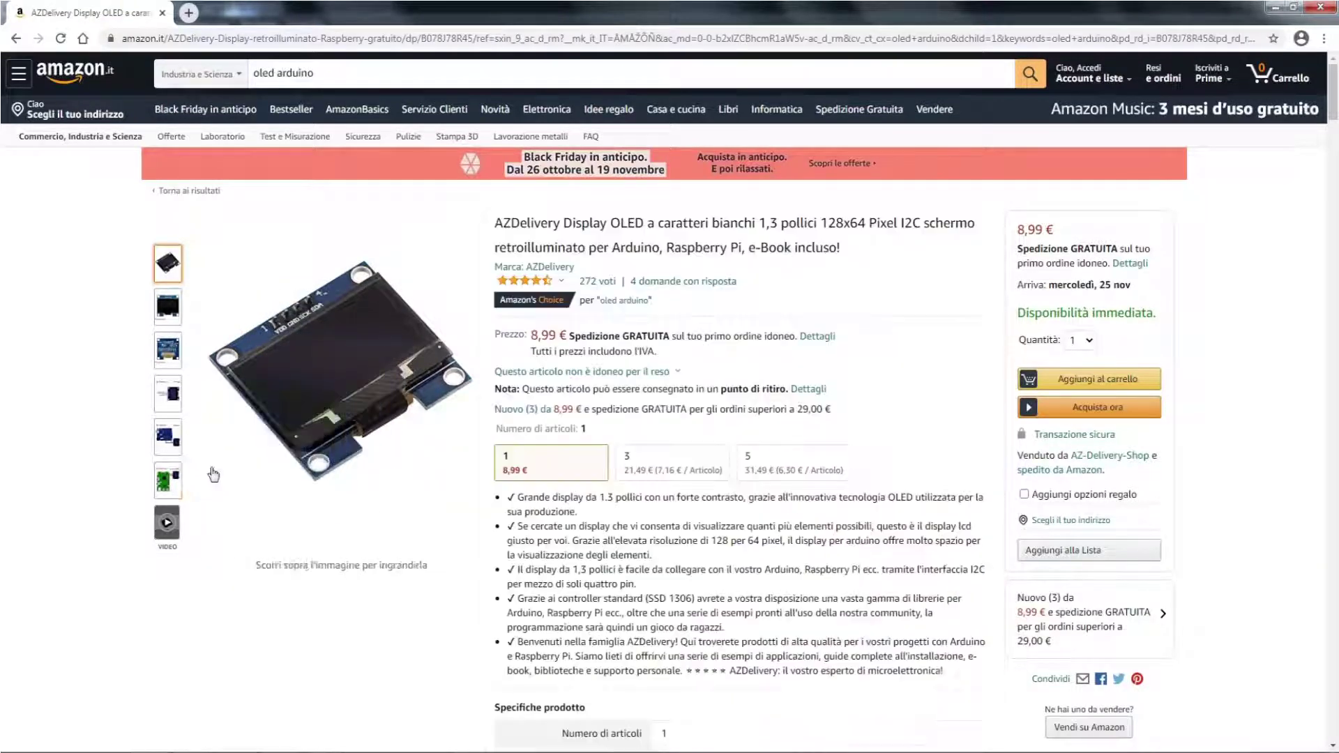
left_click(157, 481)
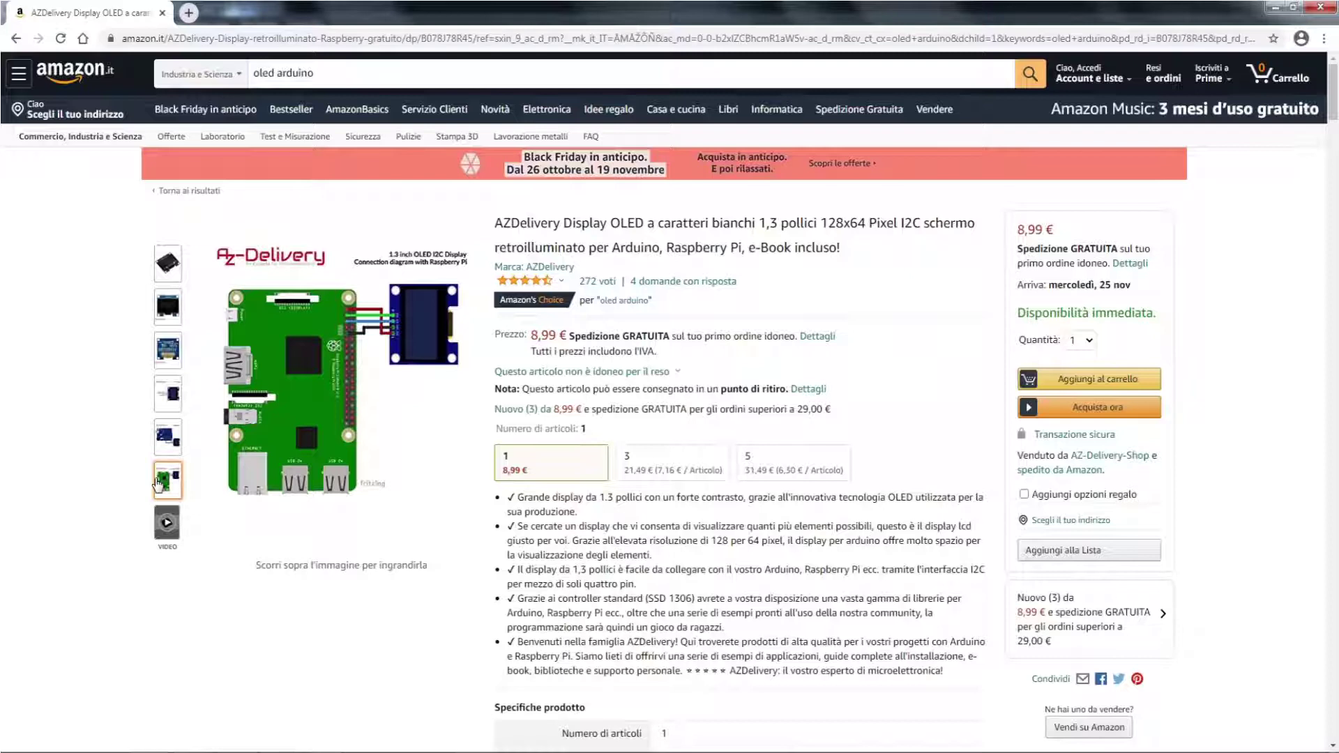
mouse_move(168, 262)
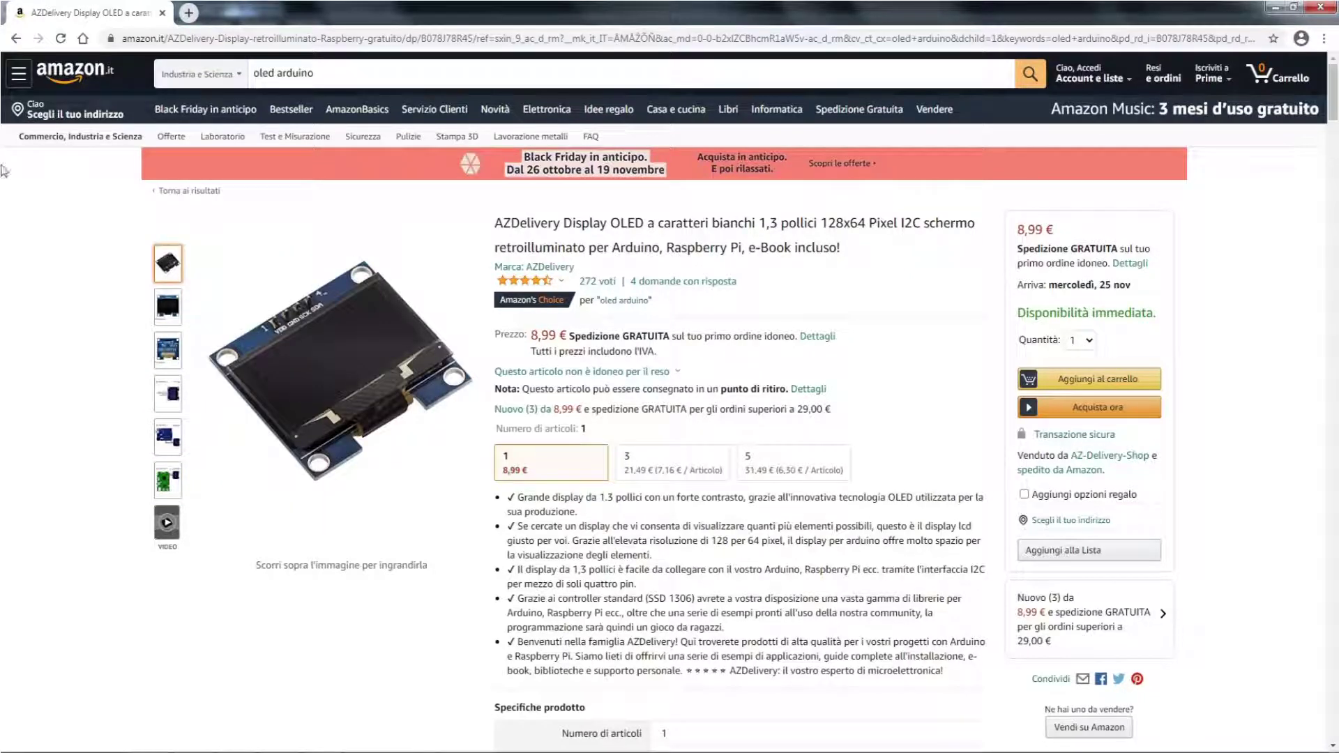
left_click(14, 39)
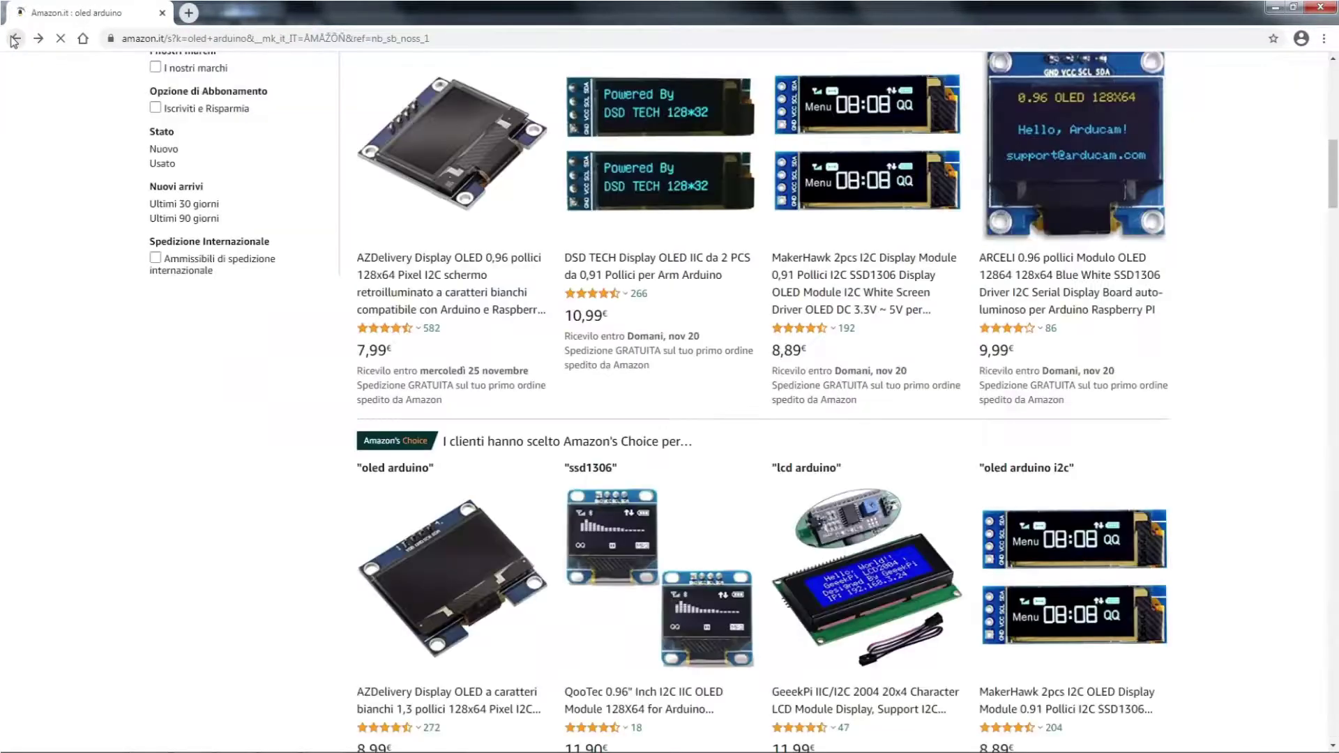
scroll(833, 433, "down", 4)
scroll(835, 442, "down", 6)
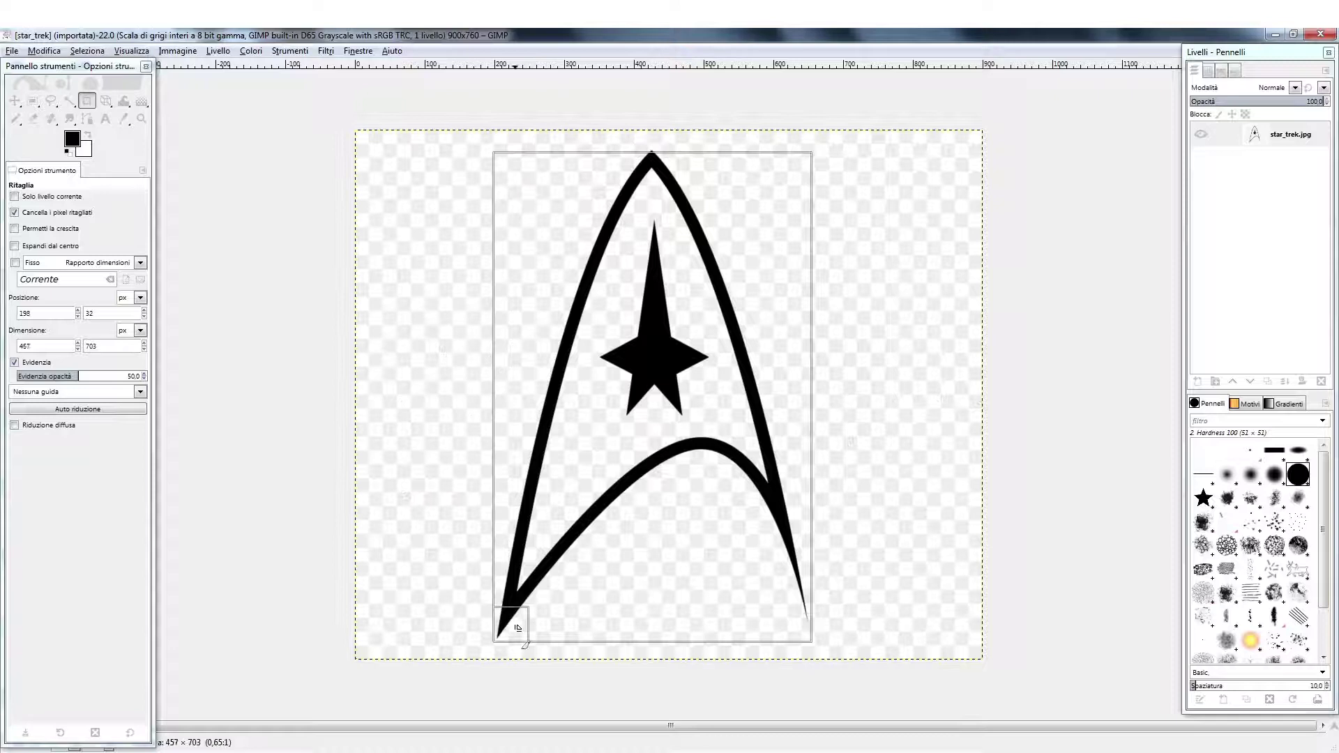
key("Return")
key("m")
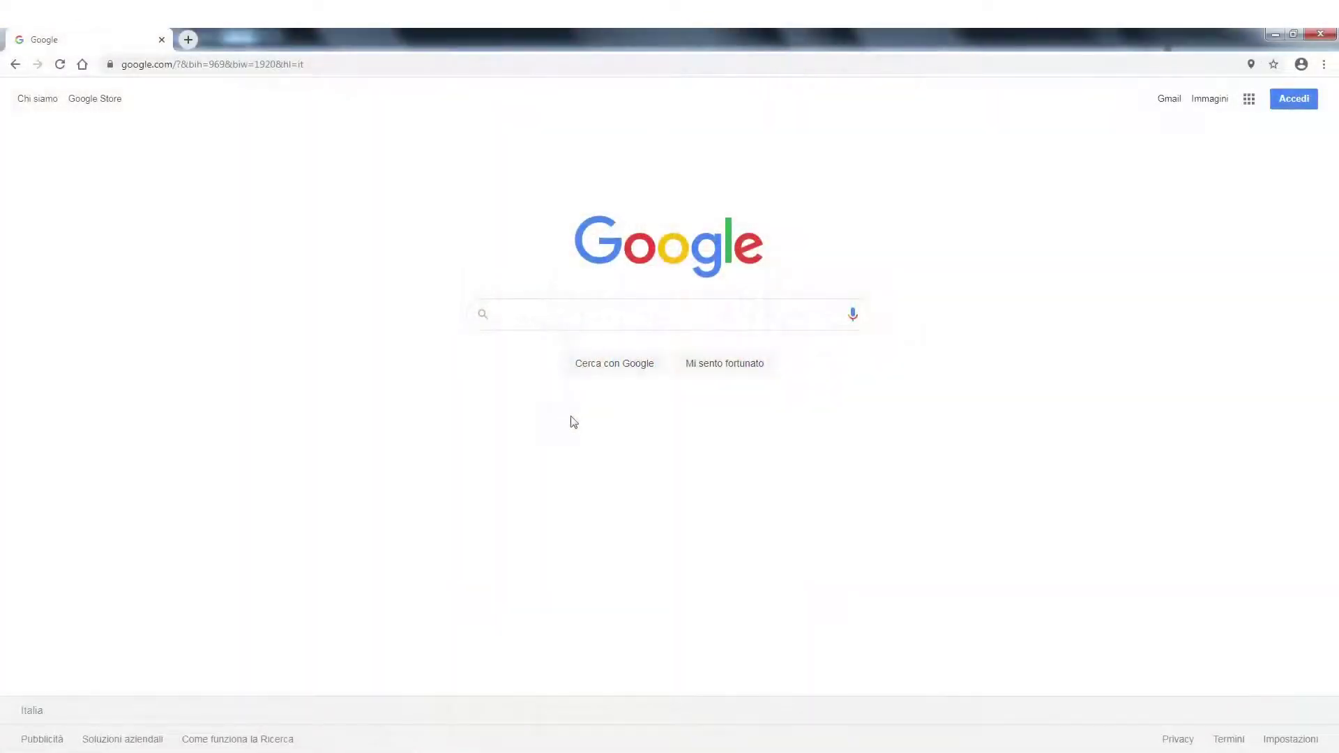
- Search Google for "star trek logo" and show the image results
left_click(553, 316)
type("star")
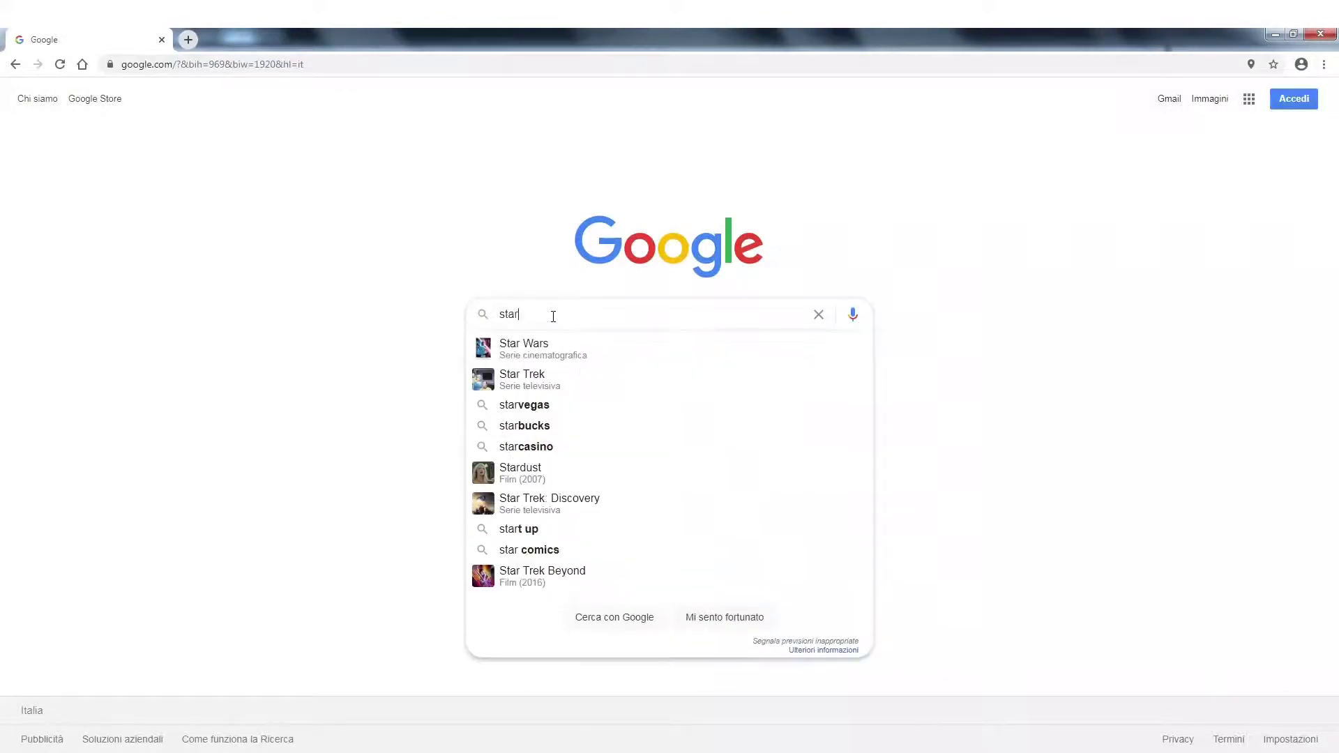
type(" trek logo")
key("Return")
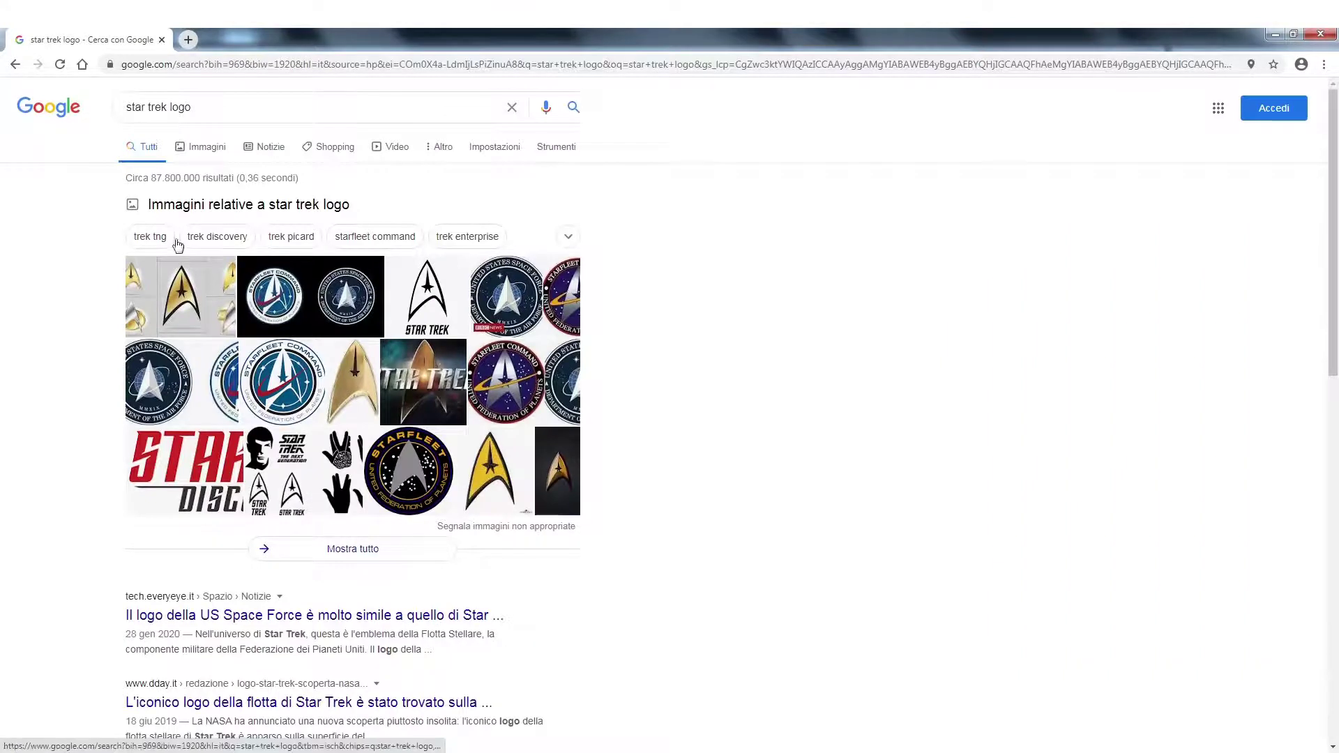
left_click(205, 155)
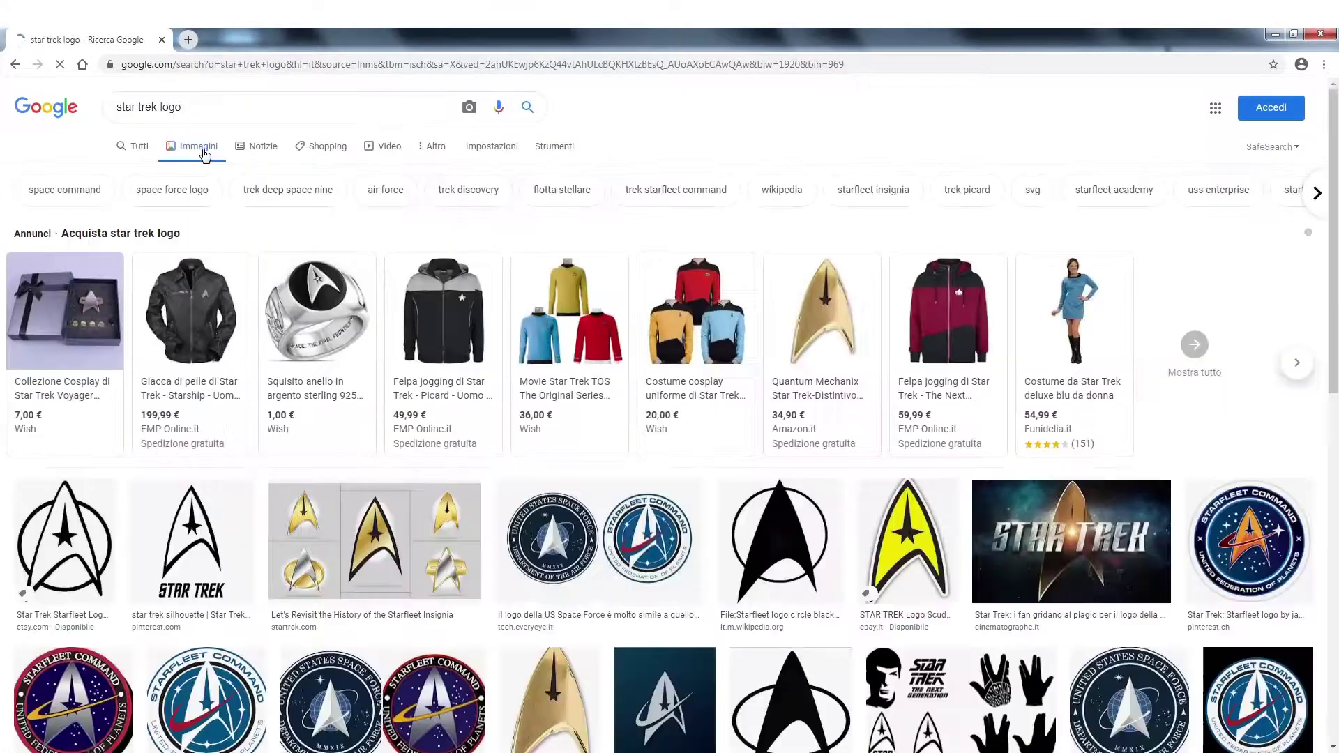
- Find the black outlined Starfleet delta logo among the results and open its related version with the checkered background
scroll(817, 430, "down", 3)
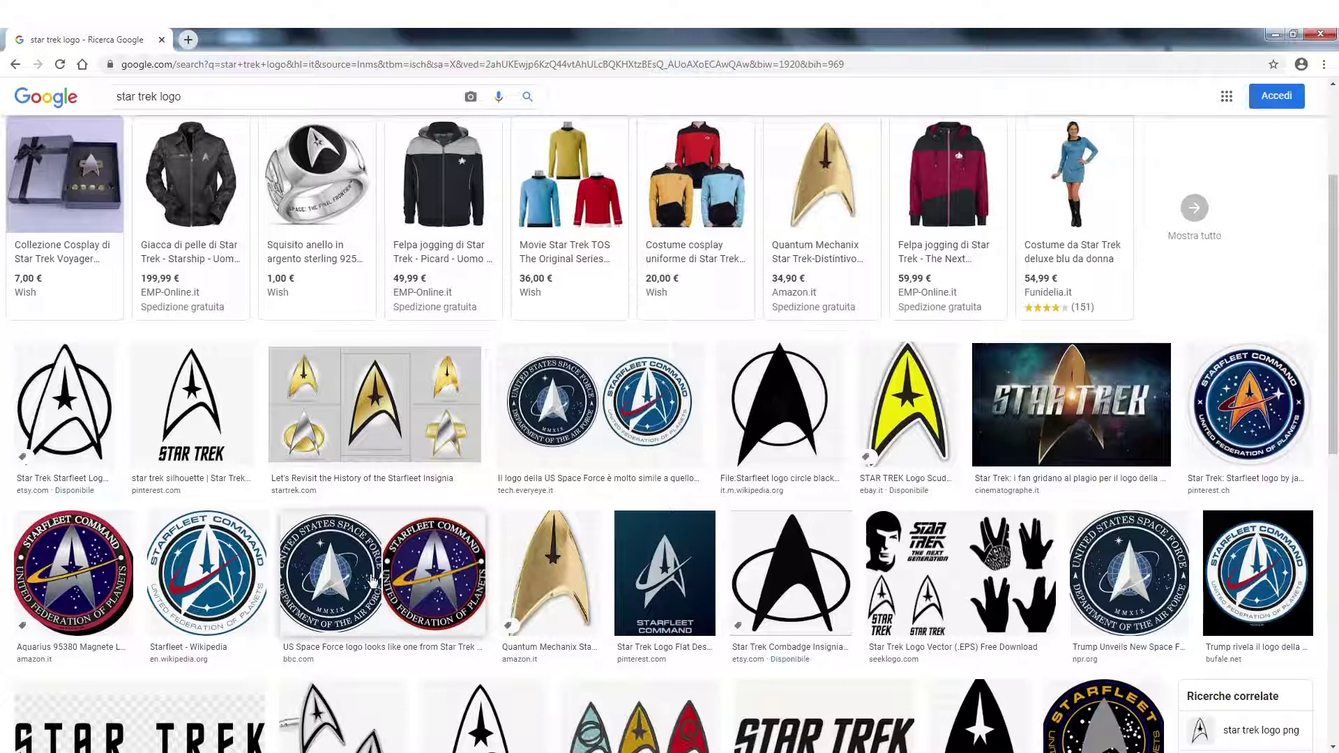
scroll(373, 581, "down", 1)
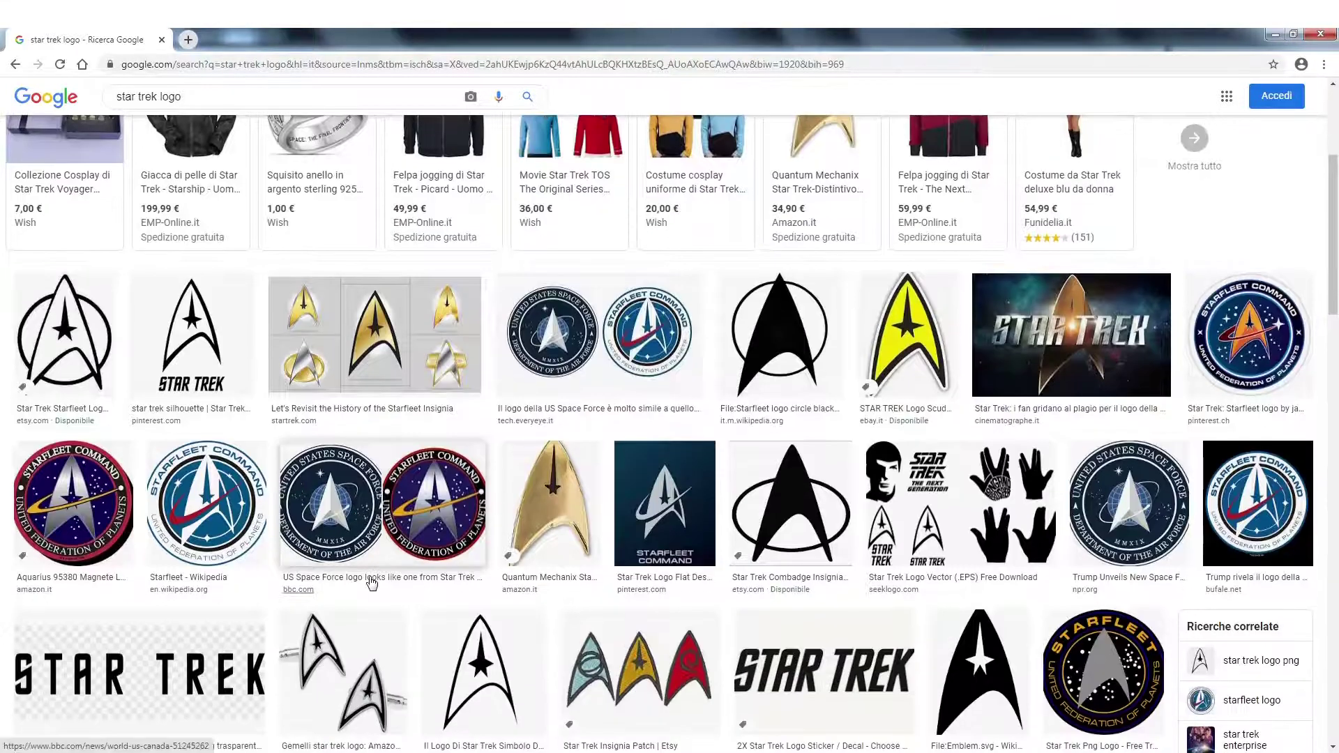
scroll(370, 576, "down", 1)
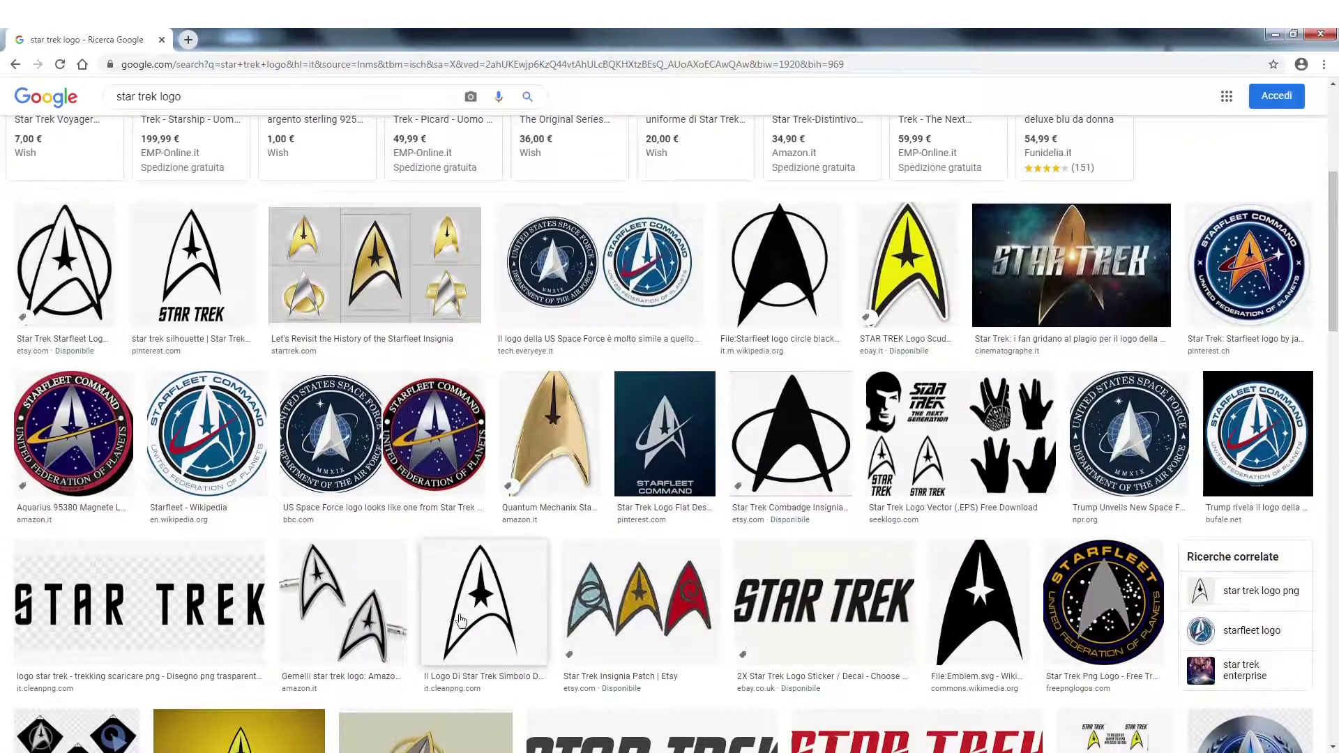
scroll(460, 613, "down", 2)
left_click(481, 480)
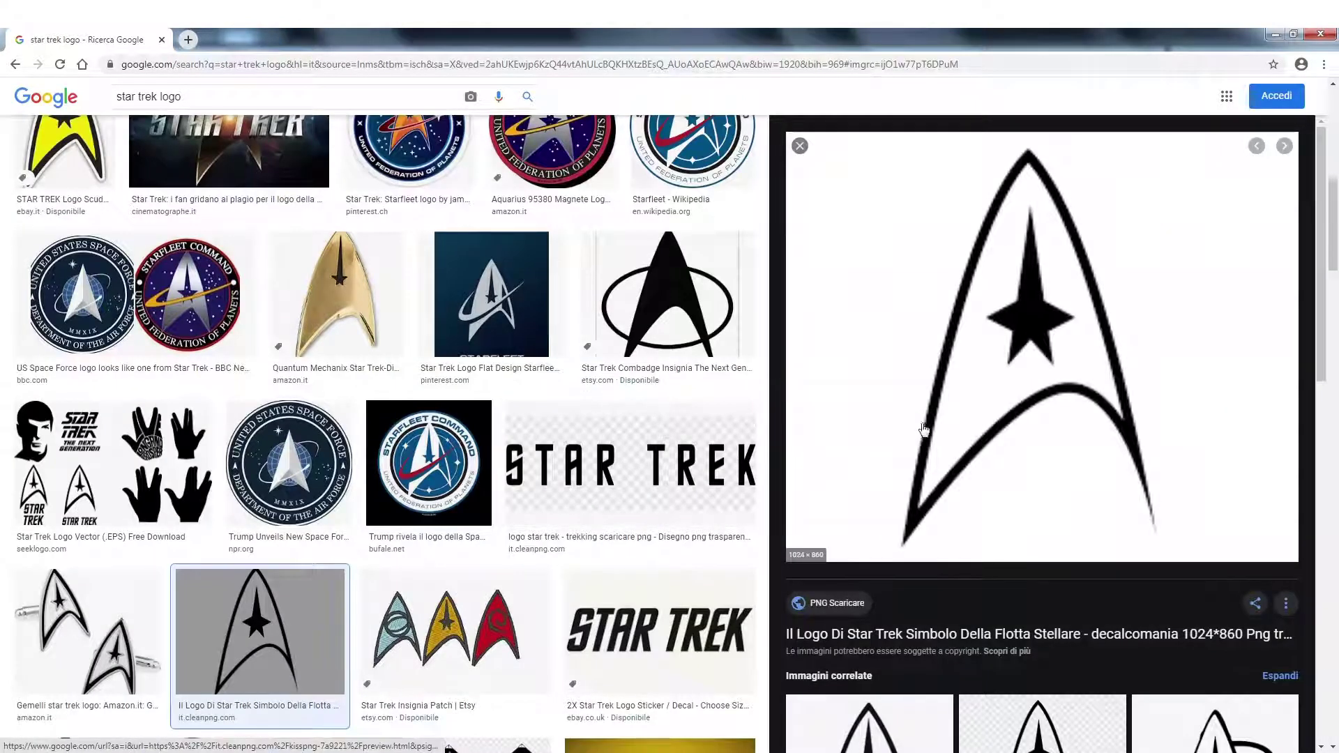
scroll(977, 488, "down", 3)
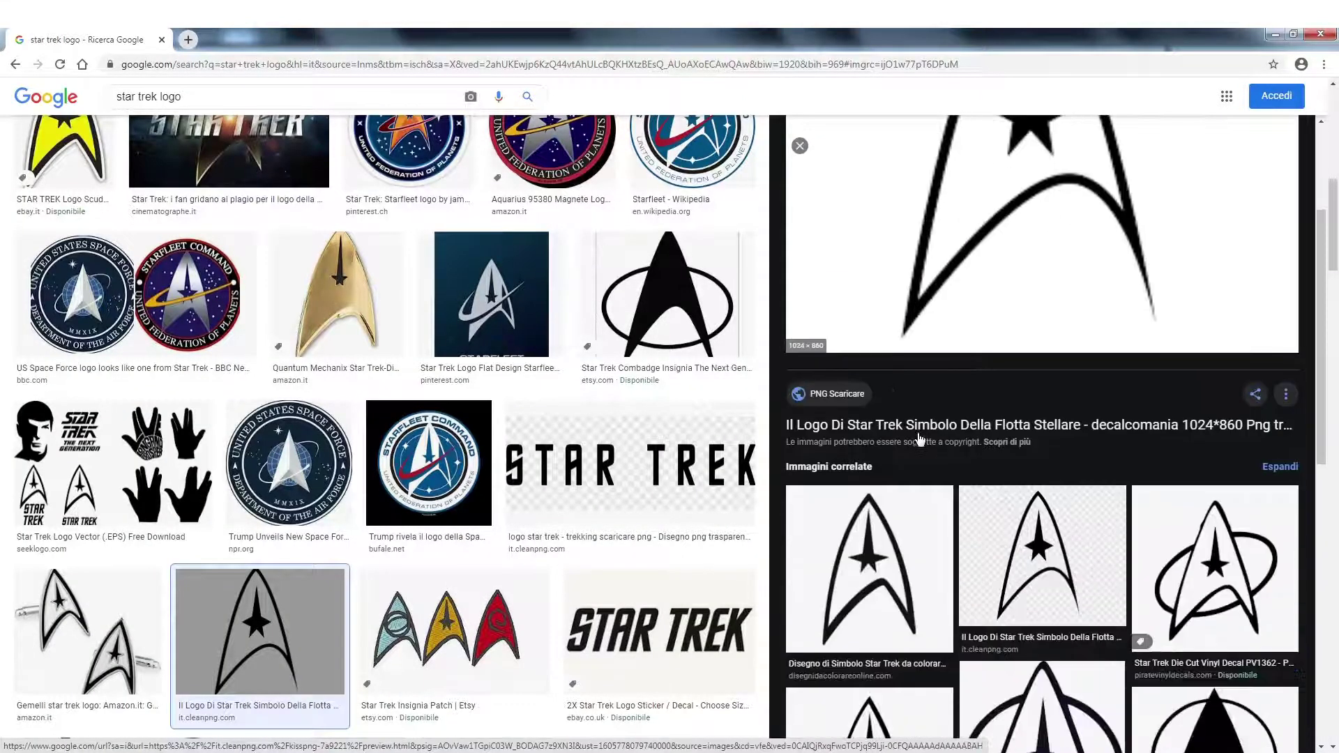
left_click(1017, 554)
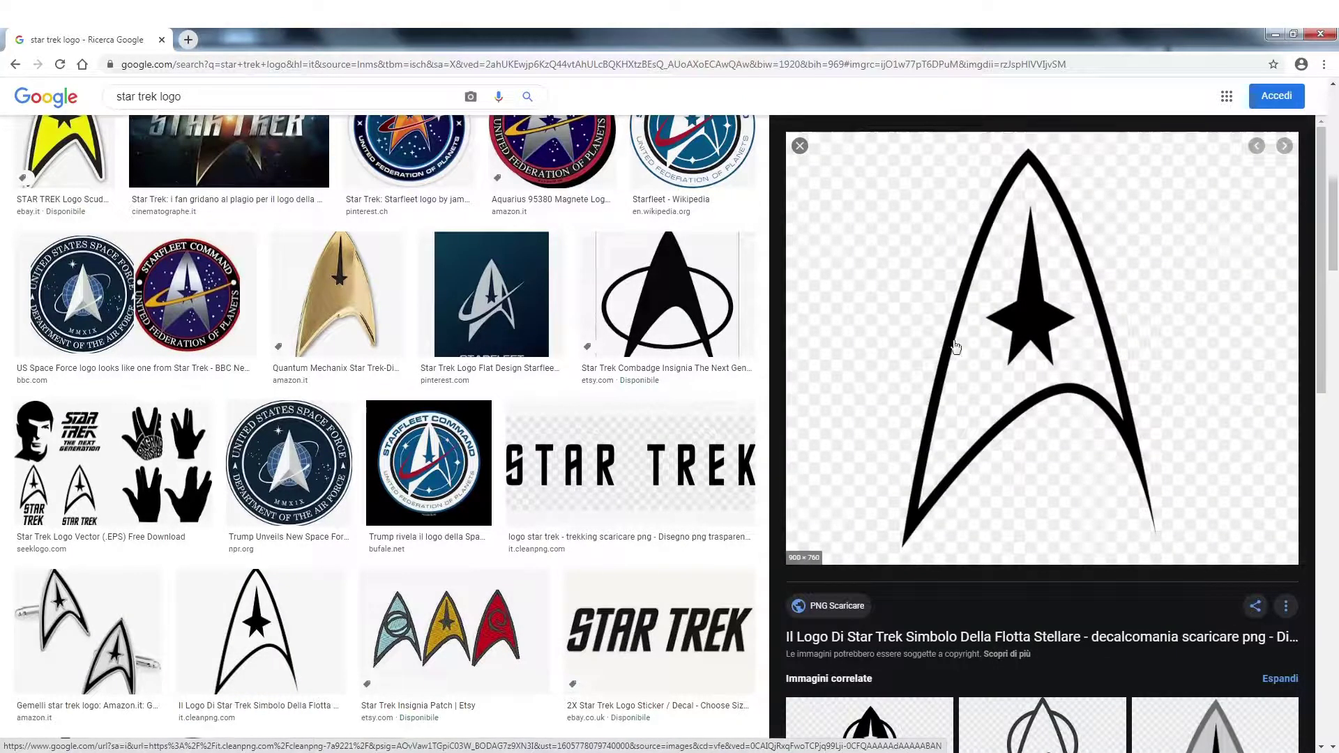
- Save the previewed logo image to the Download folder as a JPEG named star_trek
right_click(857, 357)
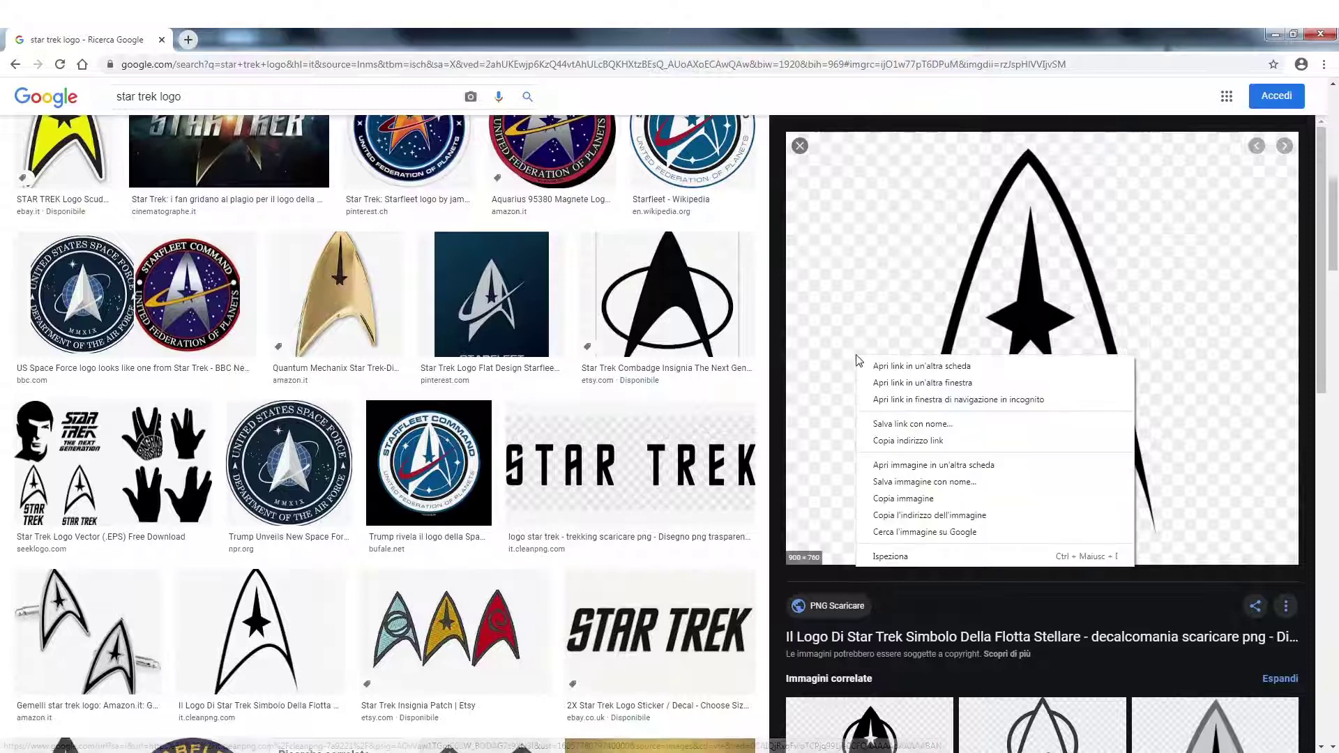
left_click(911, 497)
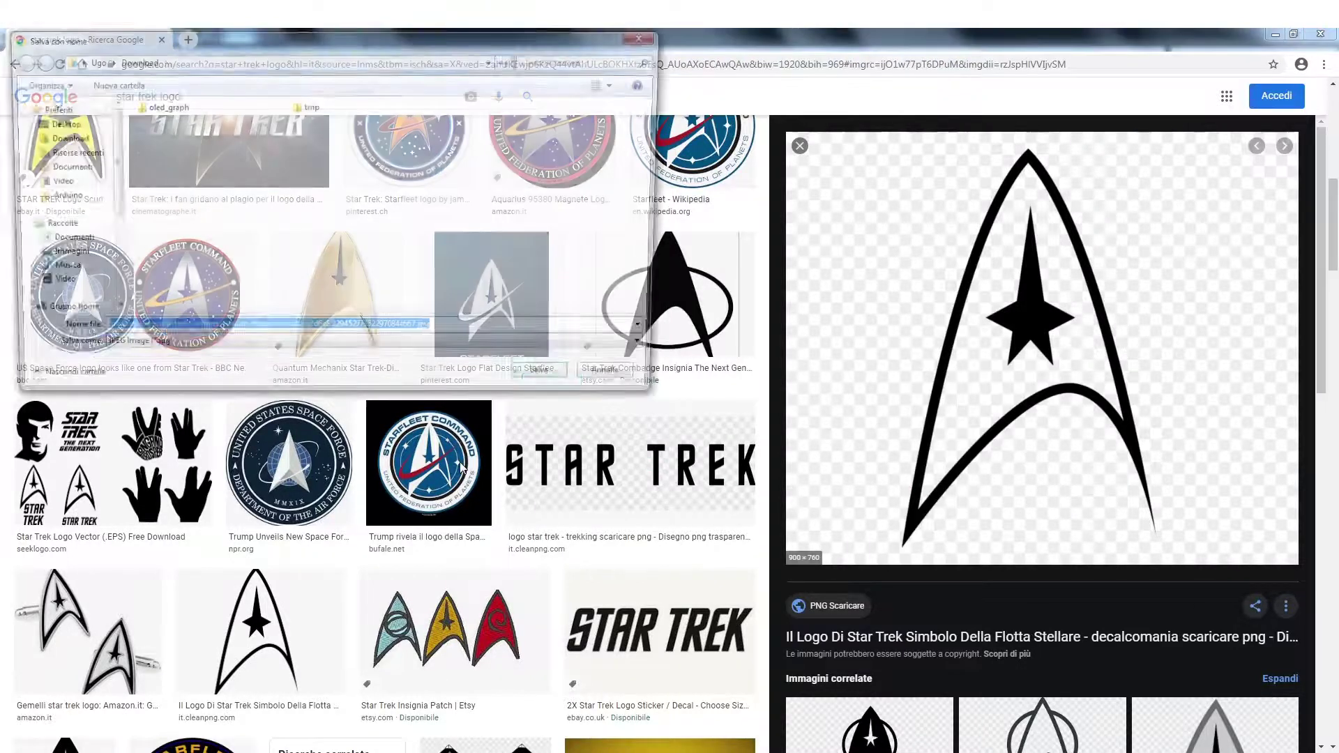
type("star")
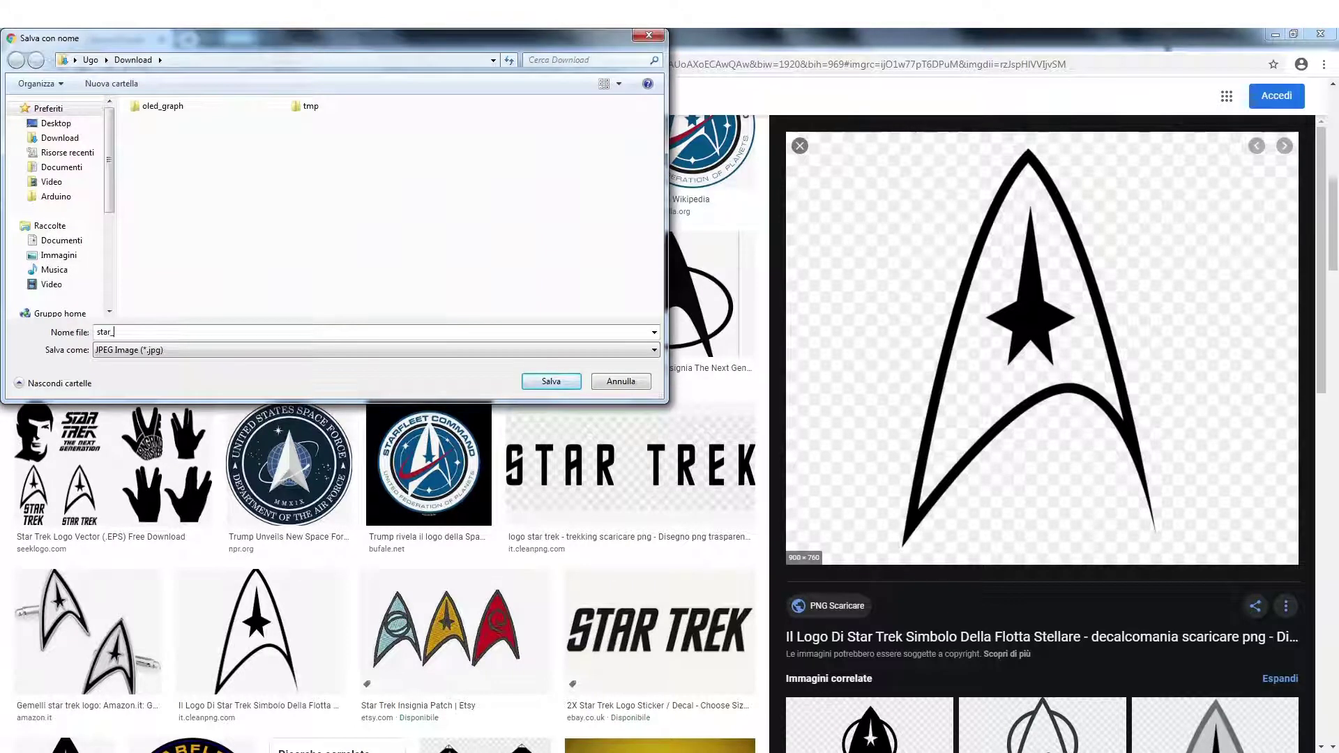
type("_trek")
key("Return")
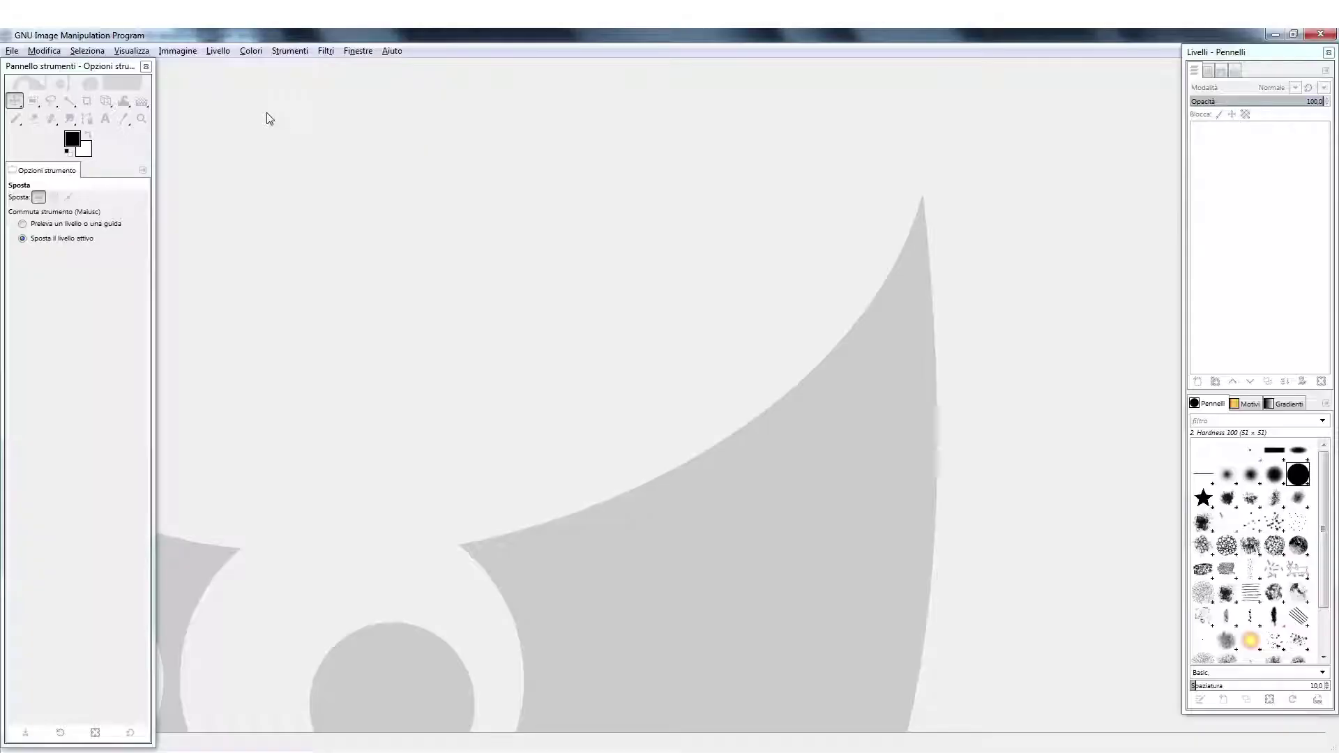
- Switch to GIMP and open the star_trek.jpg image
left_click(12, 52)
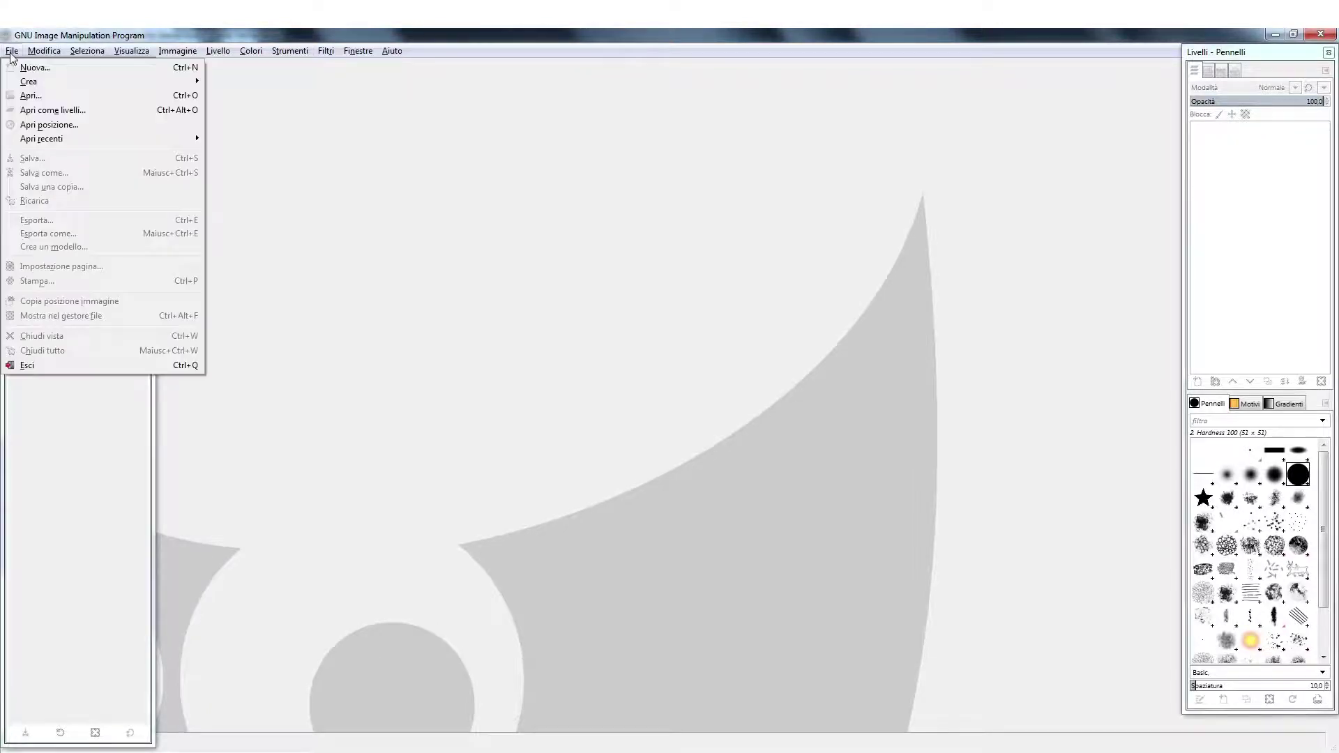
left_click(37, 96)
left_click(784, 599)
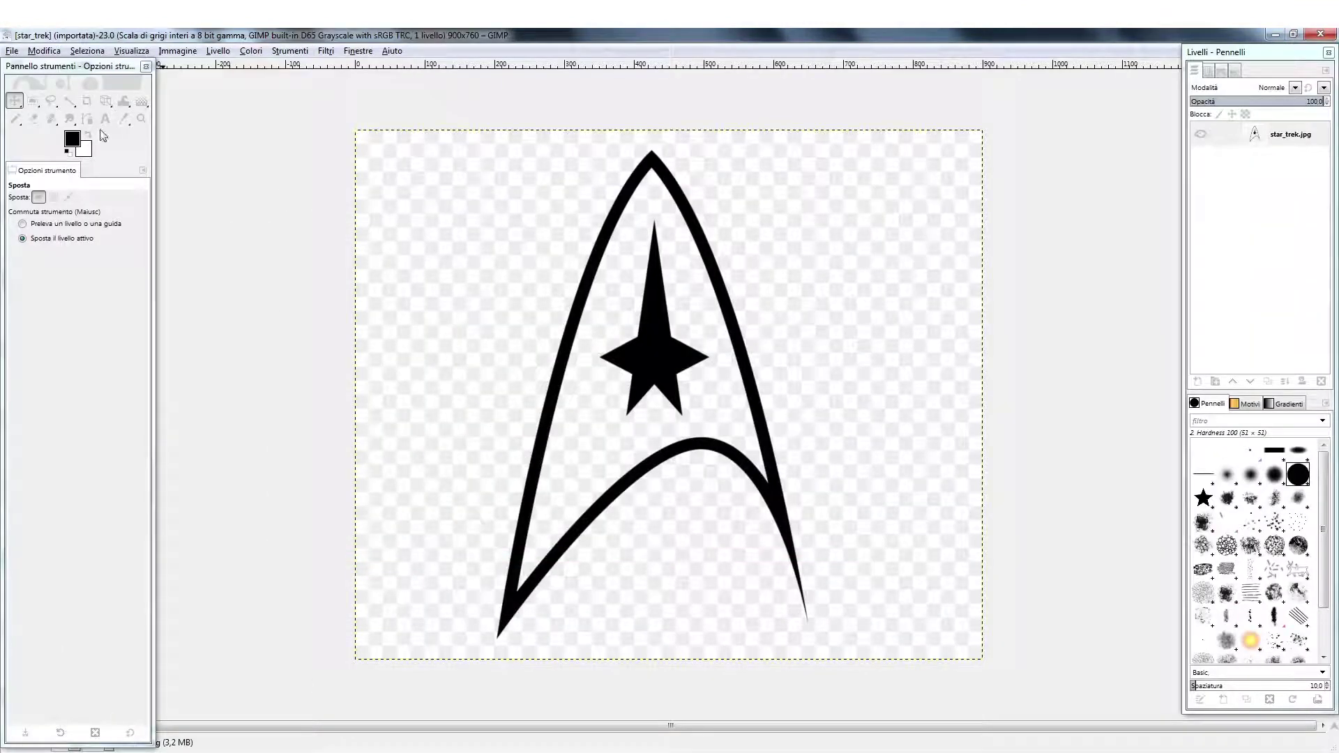
- Crop the image tightly around the logo, to about 453 × 707 px
left_click(87, 101)
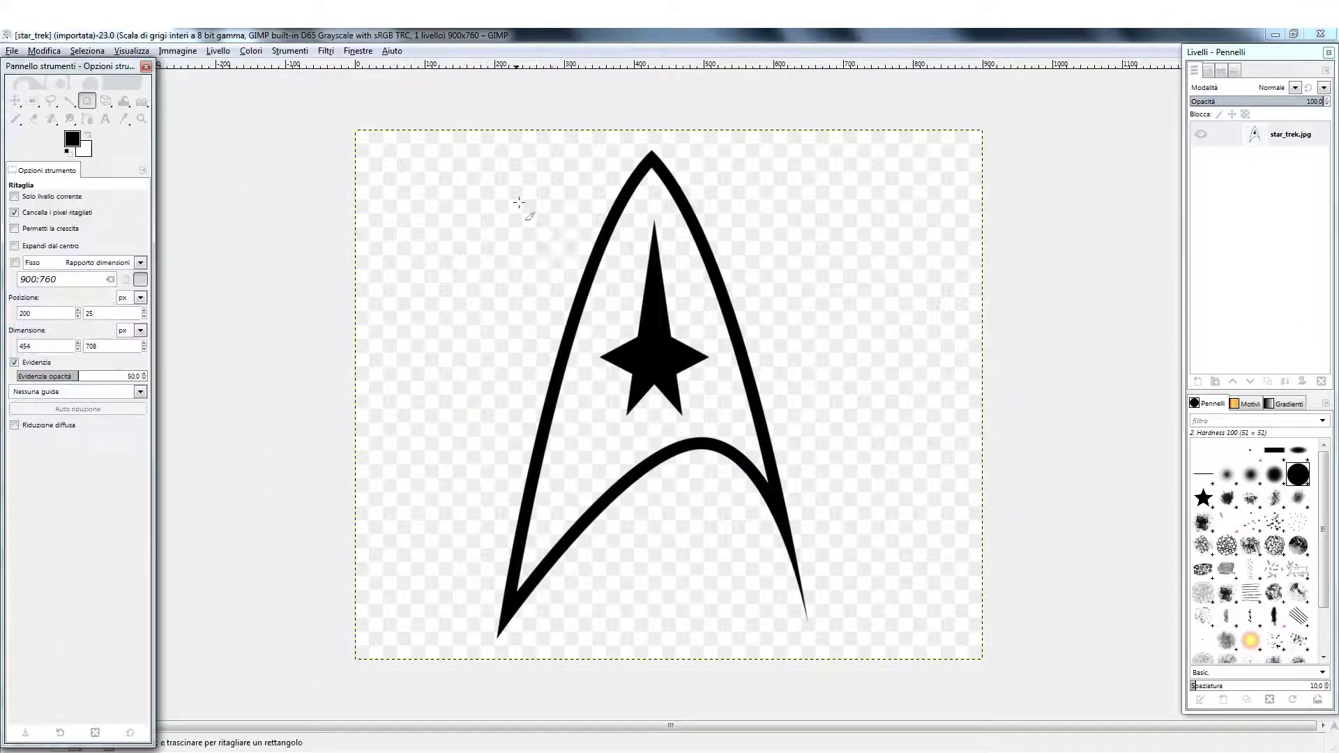
left_click_drag(514, 156, 813, 638)
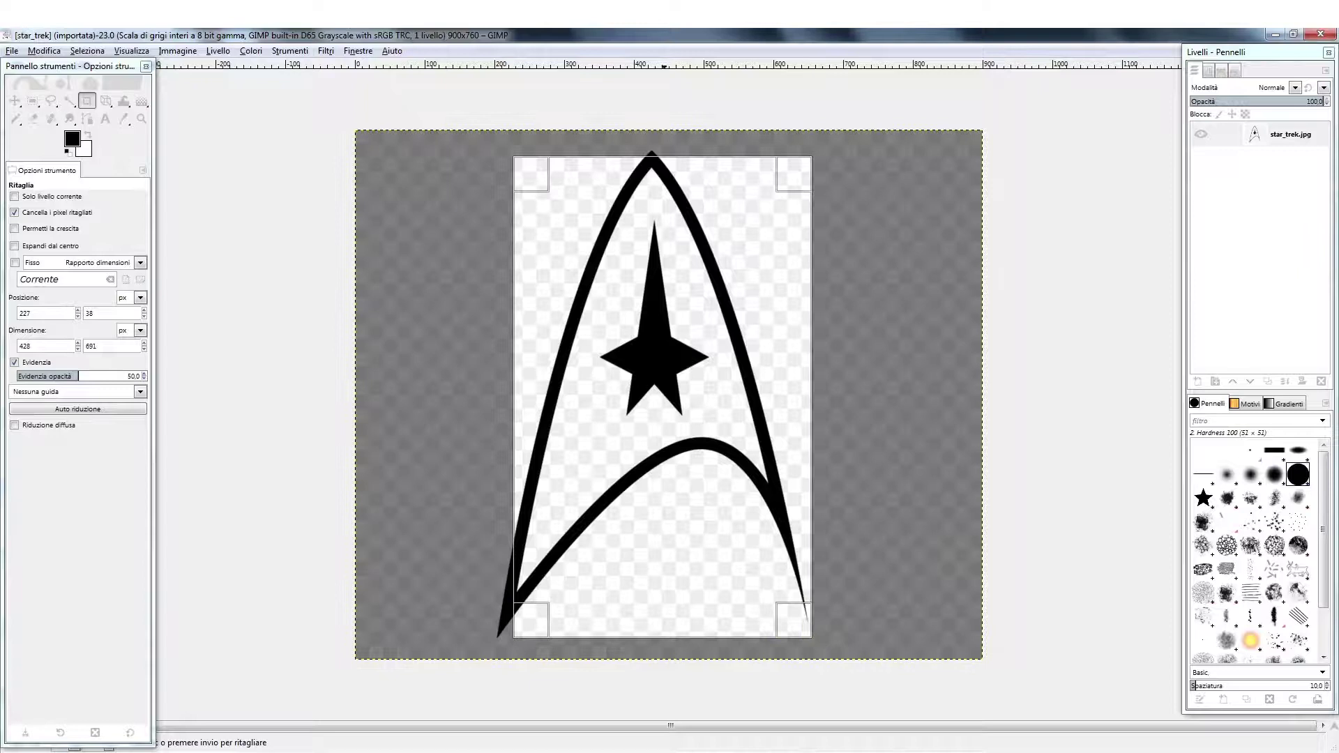
left_click_drag(537, 623, 519, 625)
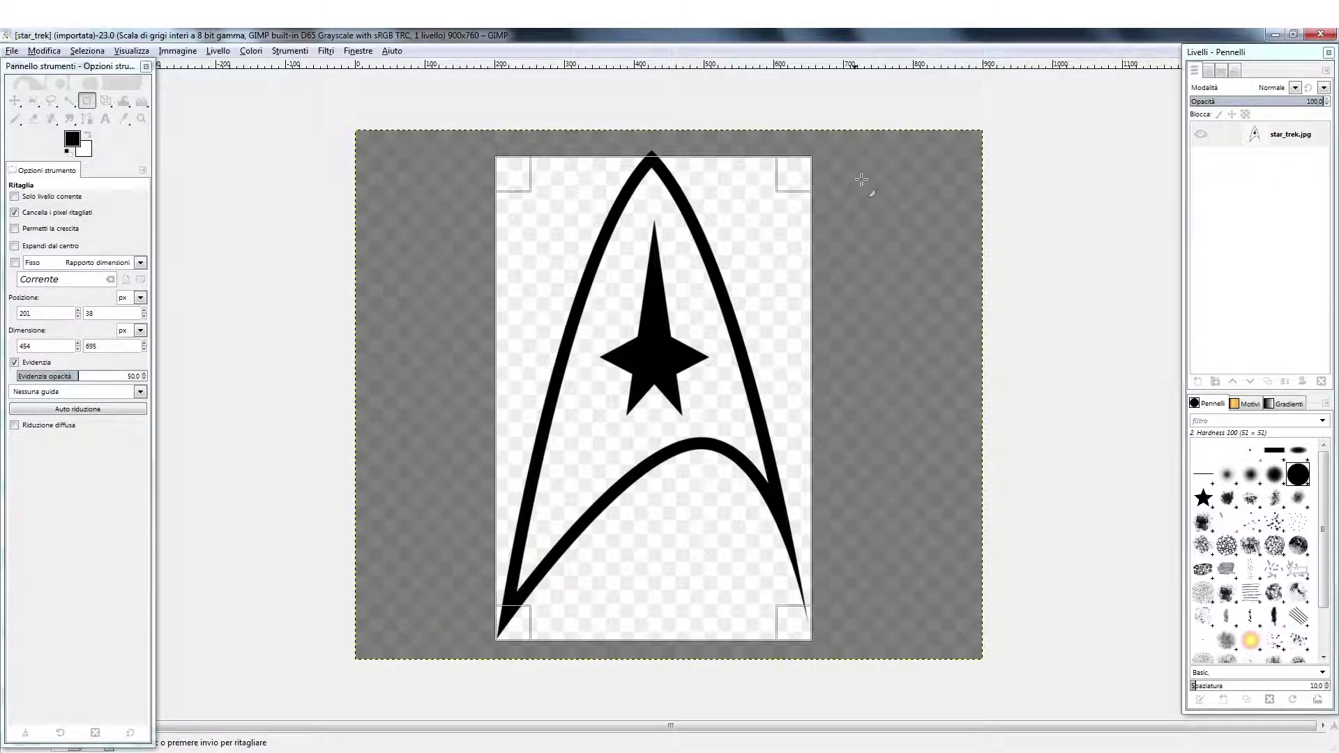
left_click_drag(797, 178, 795, 169)
key("Return")
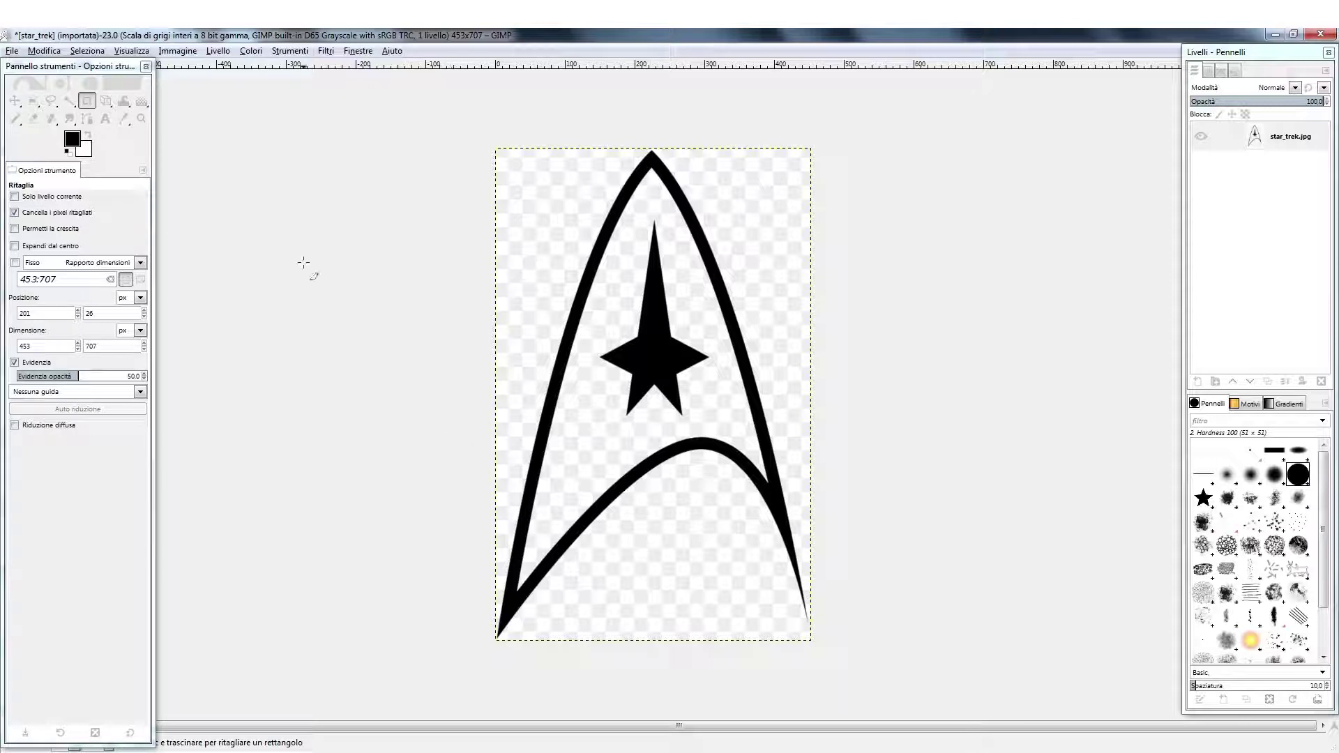
- Convert the image to indexed color mode using the 1-bit black and white palette
left_click(177, 52)
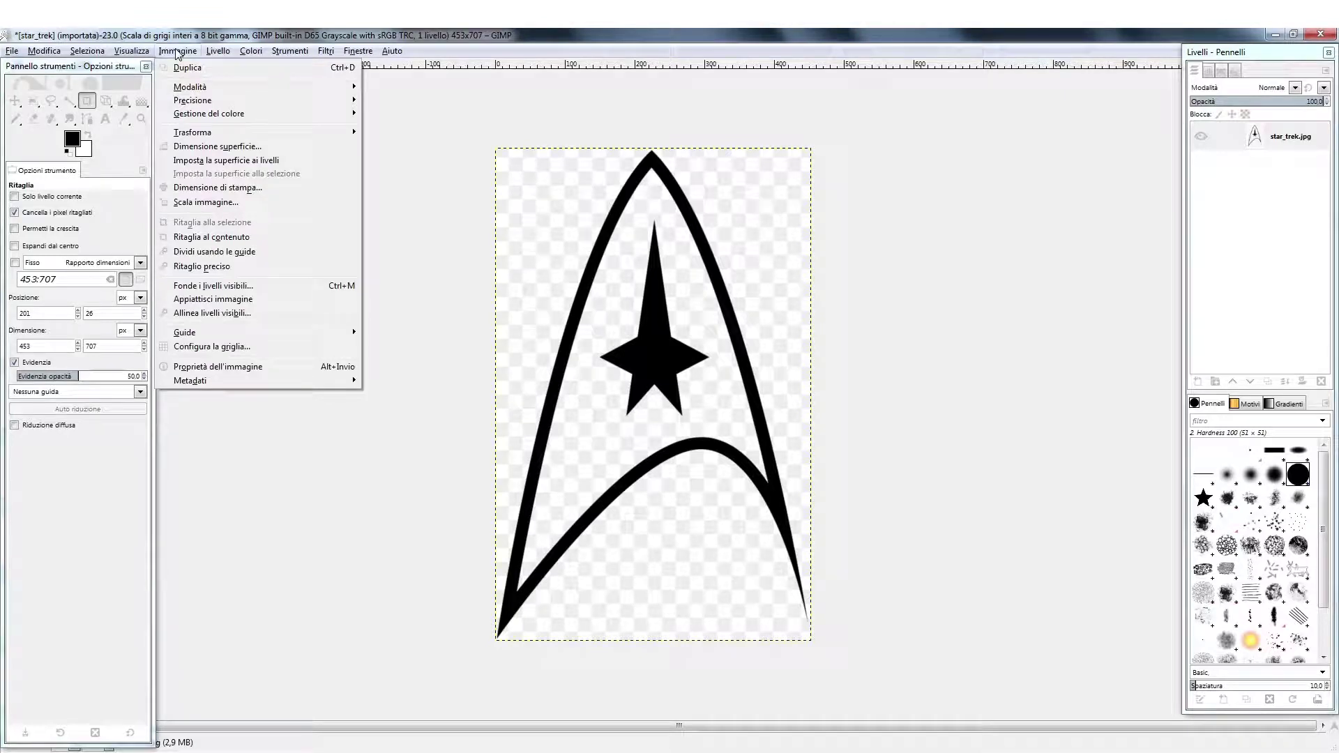
mouse_move(193, 87)
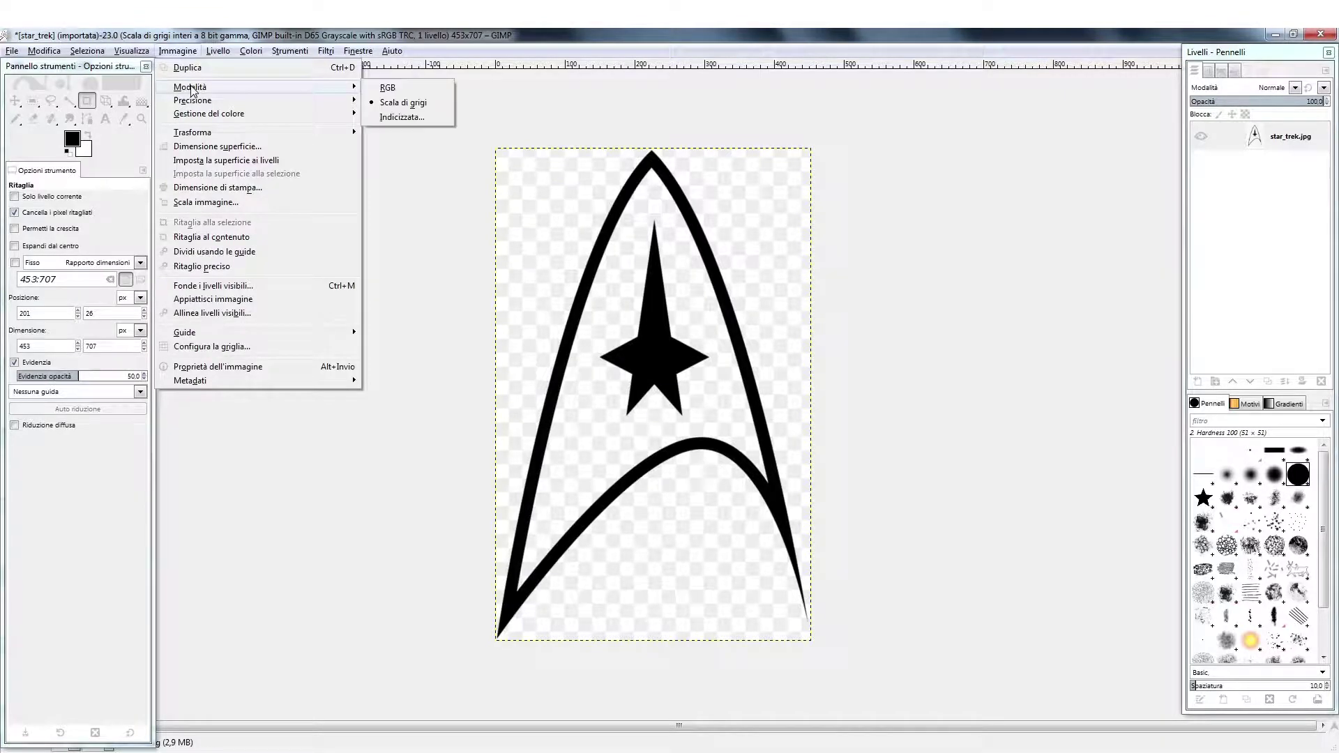
left_click(409, 118)
left_click(554, 375)
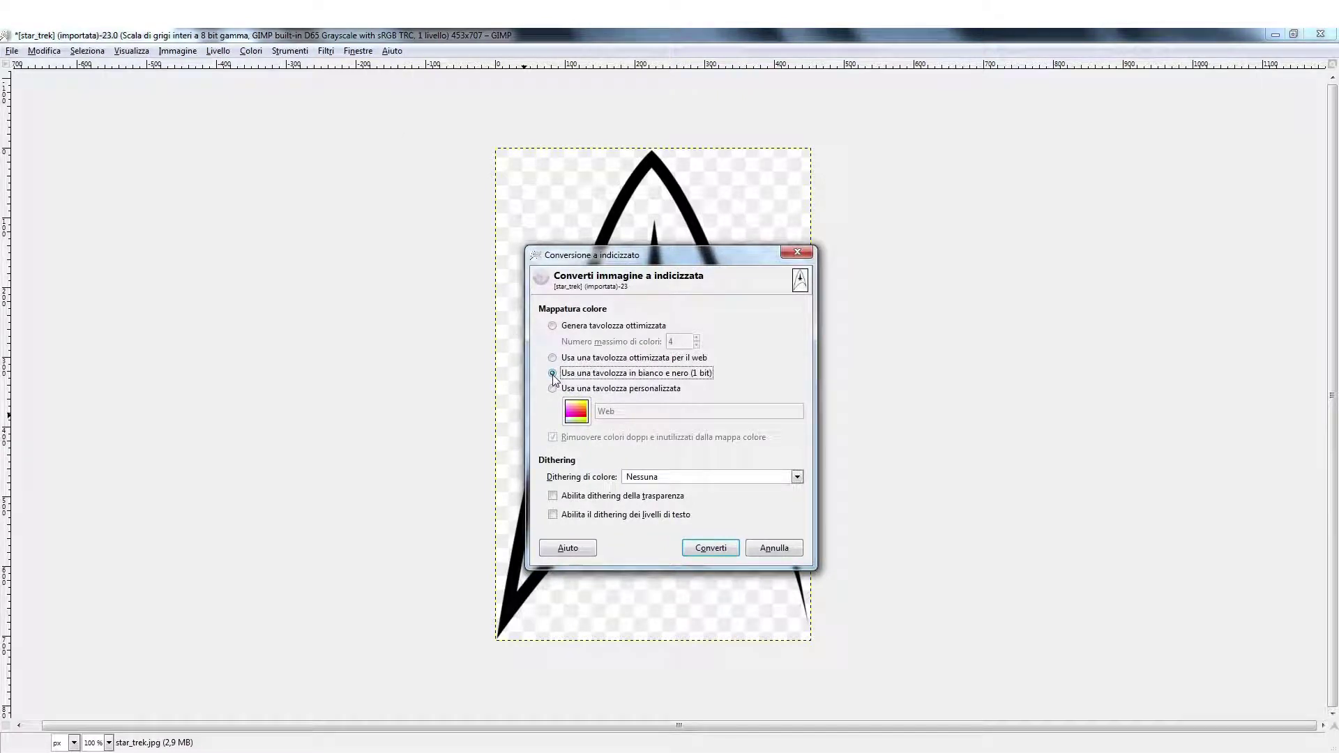
left_click(711, 548)
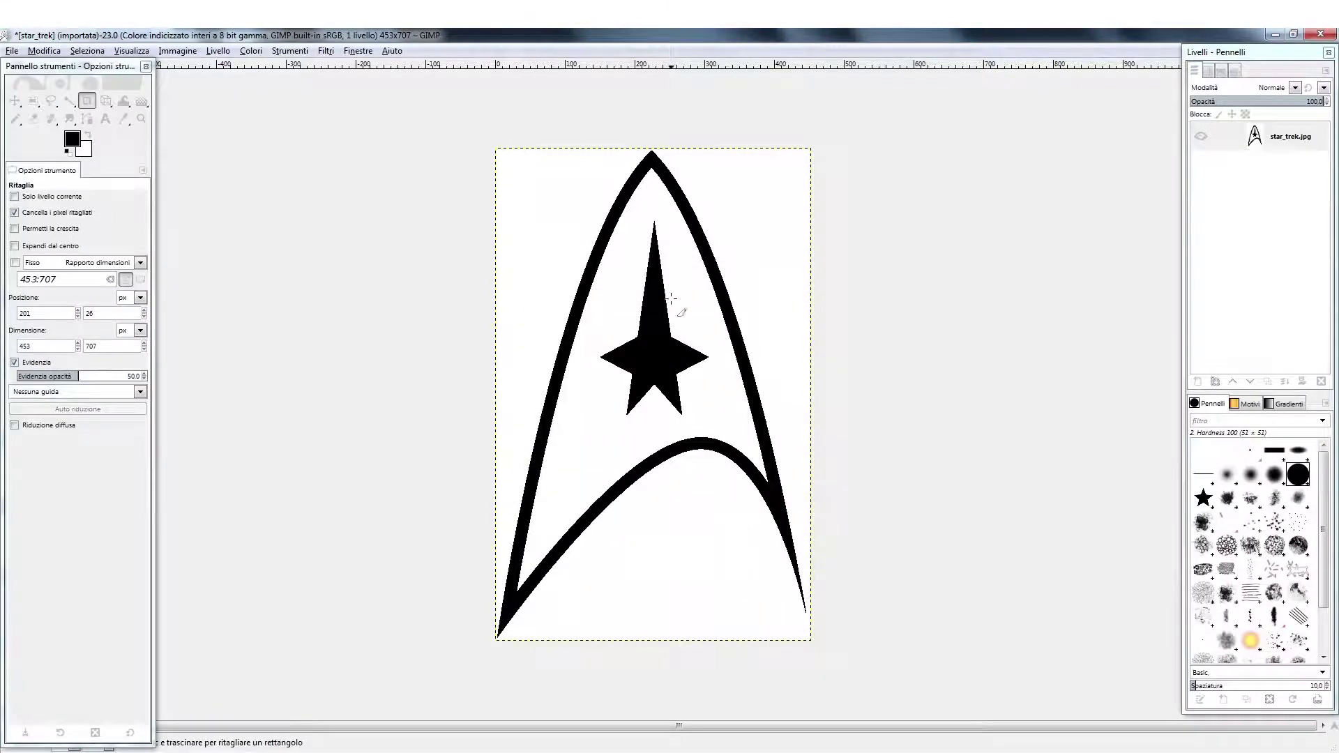
- Scale the image to 64 px wide and 100 px high, with width and height unlinked
scroll(671, 299, "up", 4)
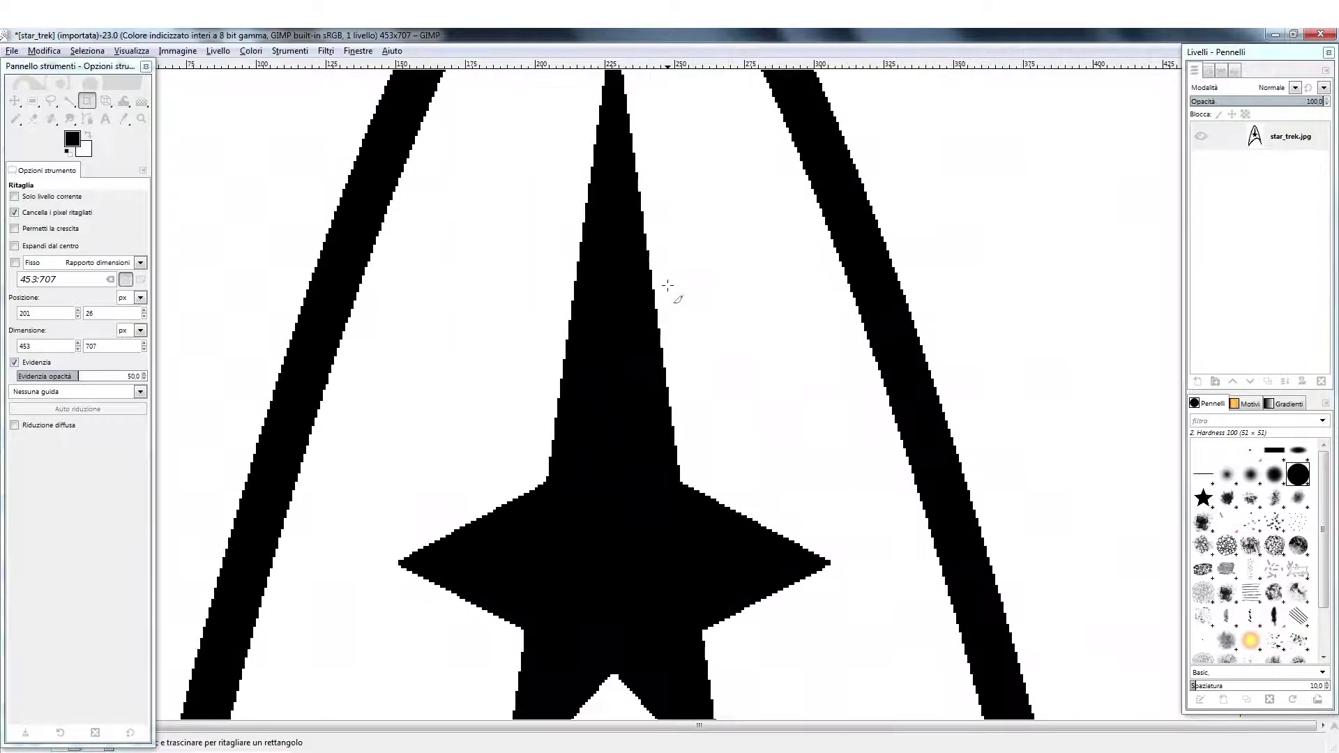
scroll(667, 285, "up", 1)
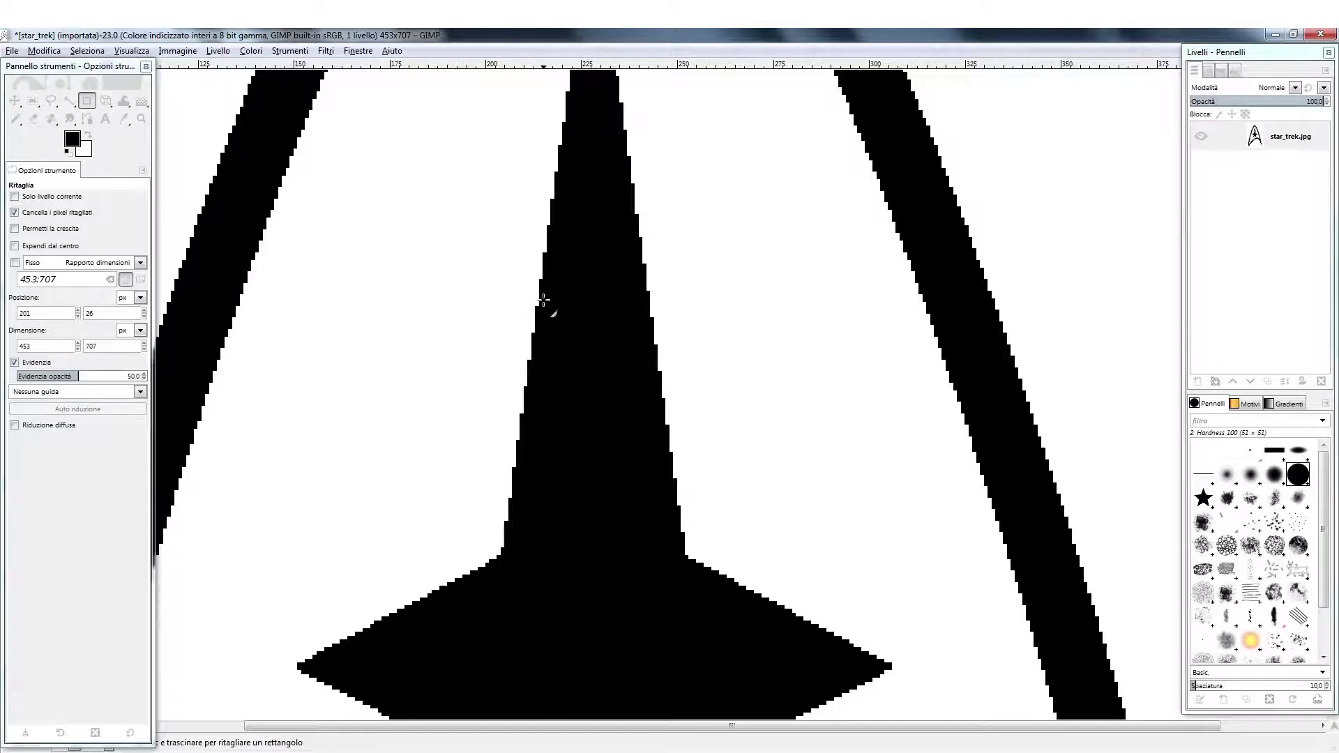
scroll(544, 300, "down", 5)
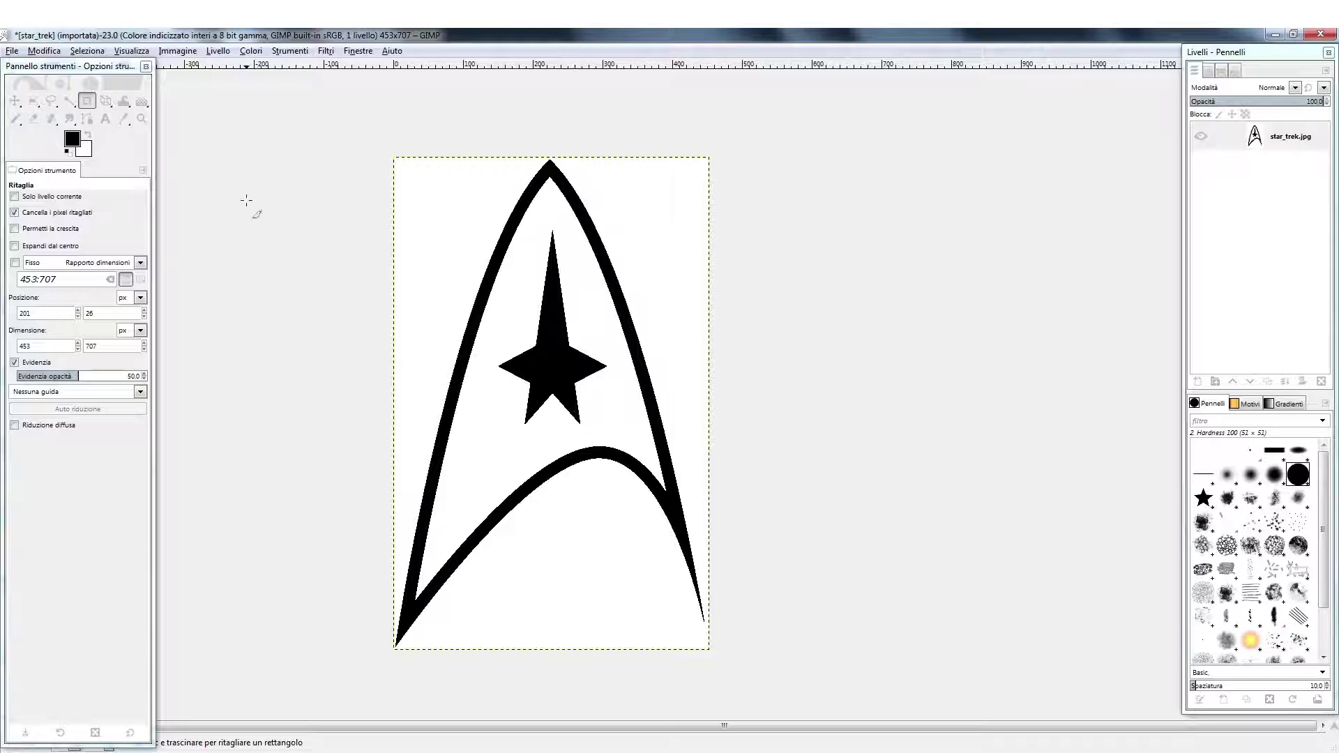
left_click(185, 54)
left_click(199, 202)
key("Tab")
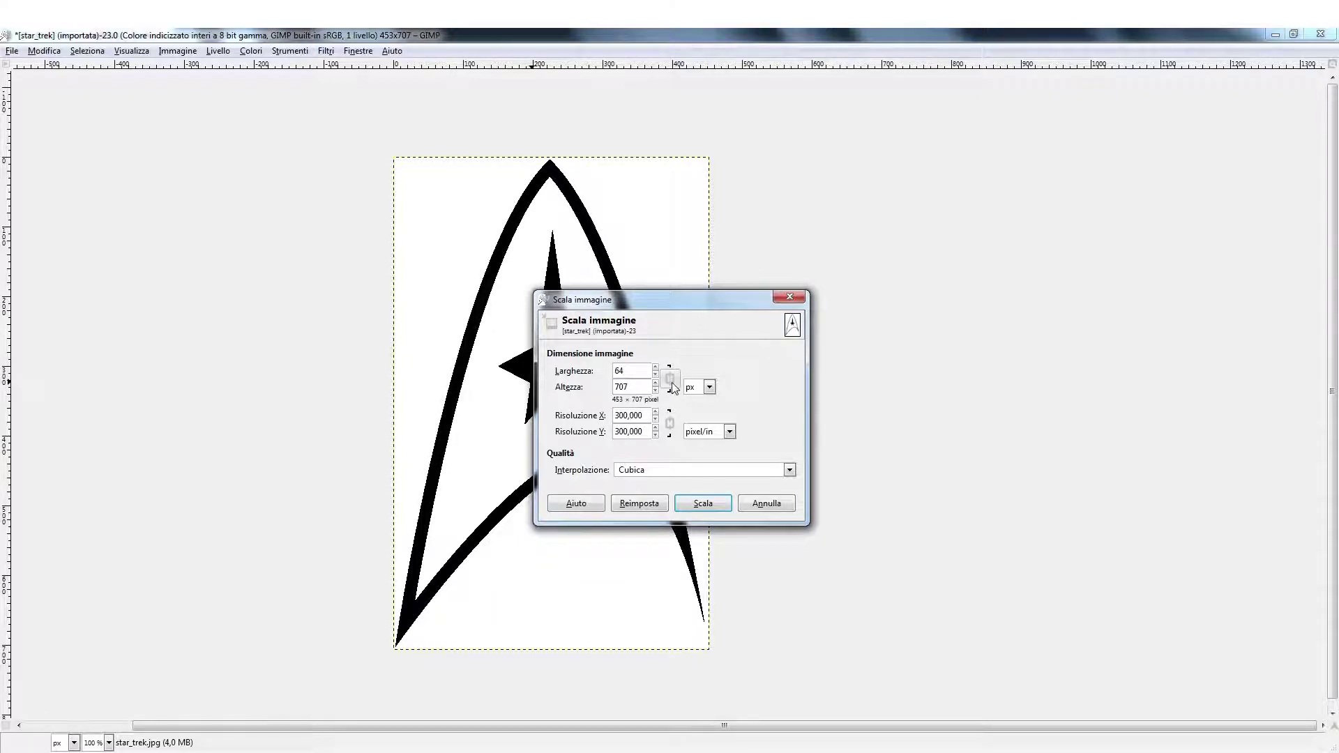
double_click(644, 387)
type("100")
left_click(715, 504)
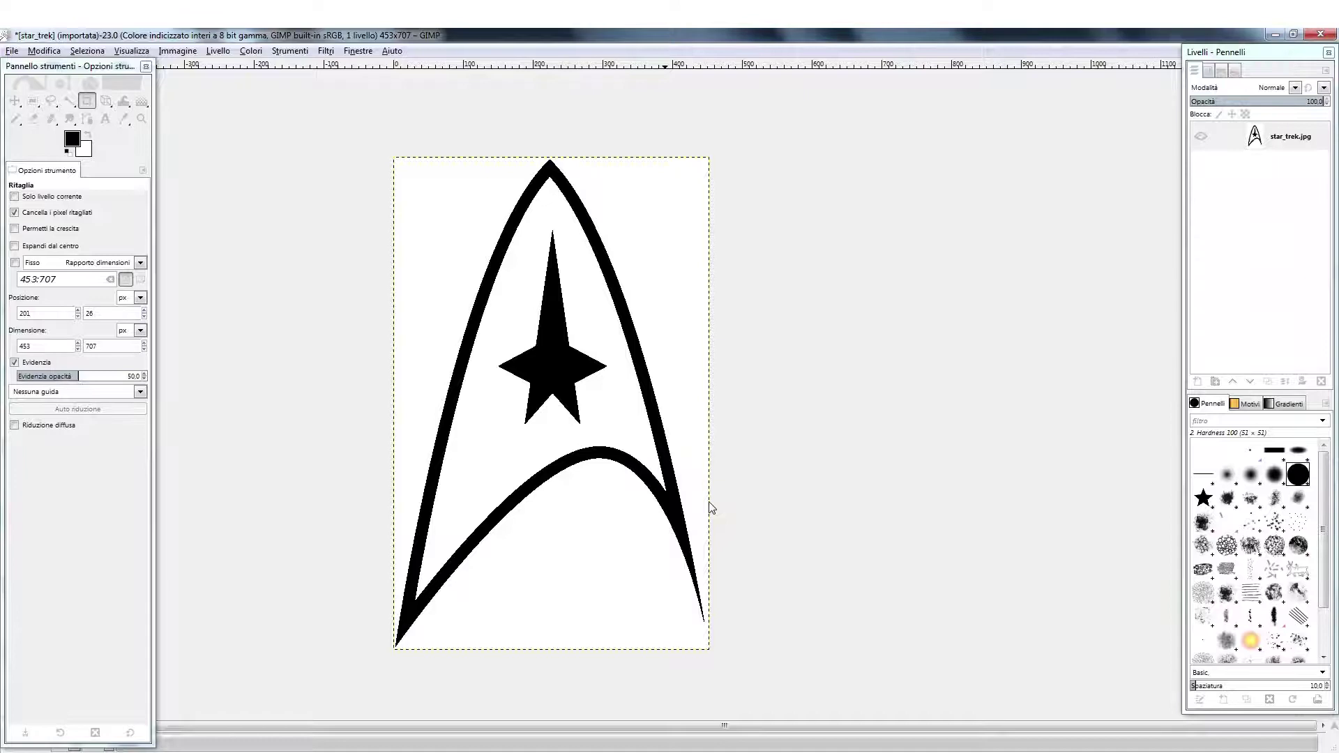
scroll(551, 416, "up", 5)
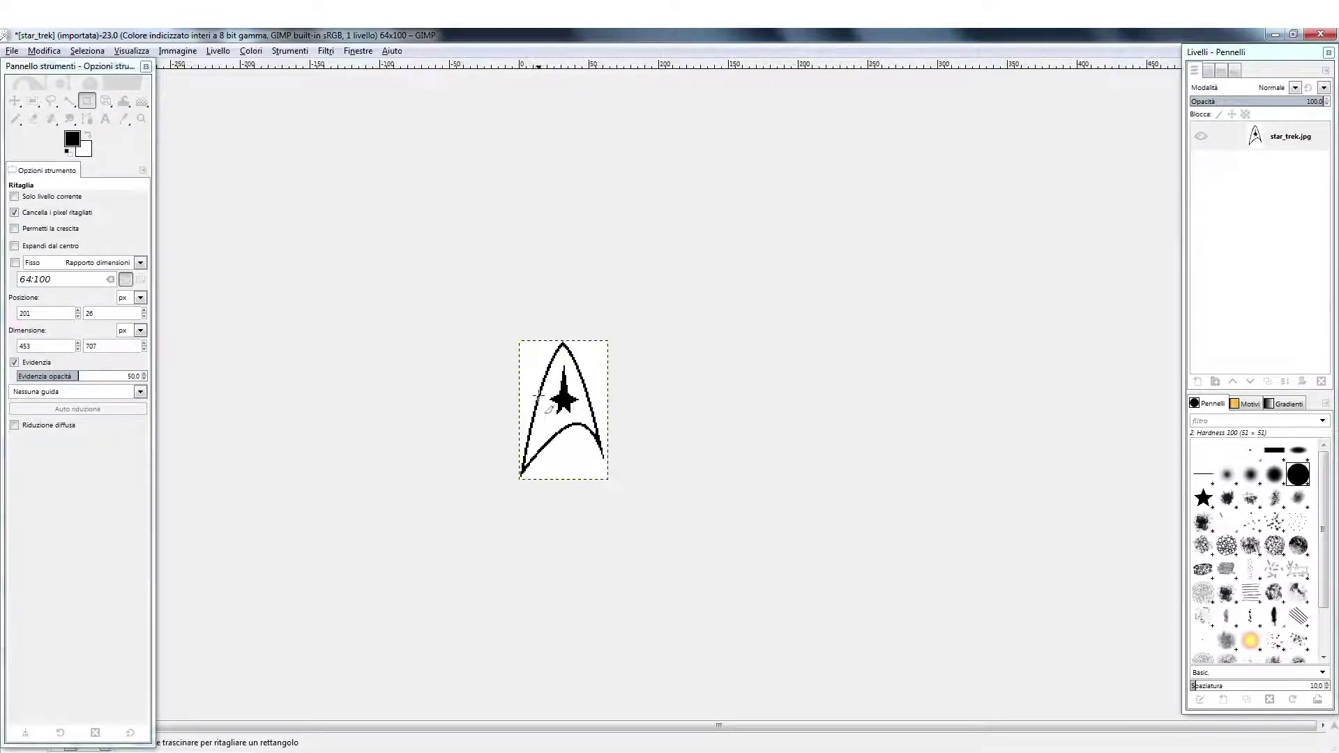
- Retouch the lower-right point of the star by adding black pixels with the Pencil tool at size 1
scroll(556, 417, "up", 1)
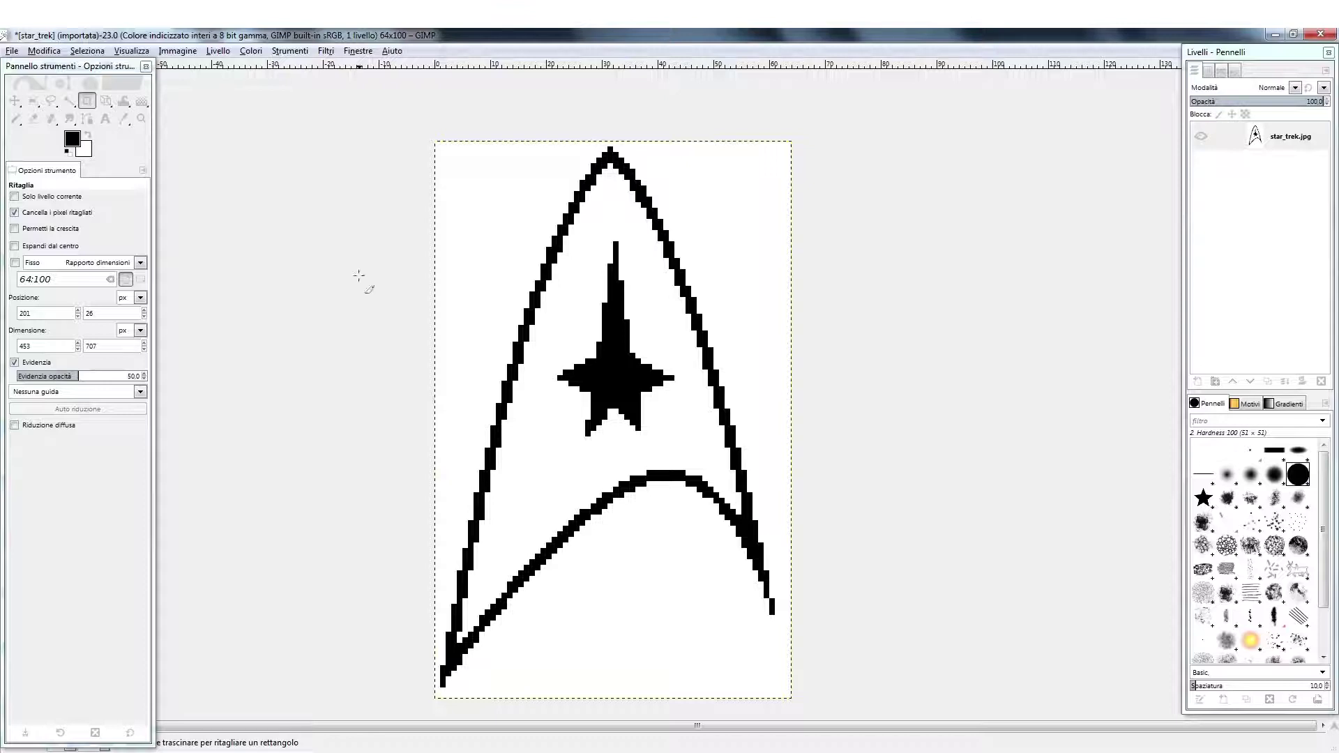
left_click(13, 120)
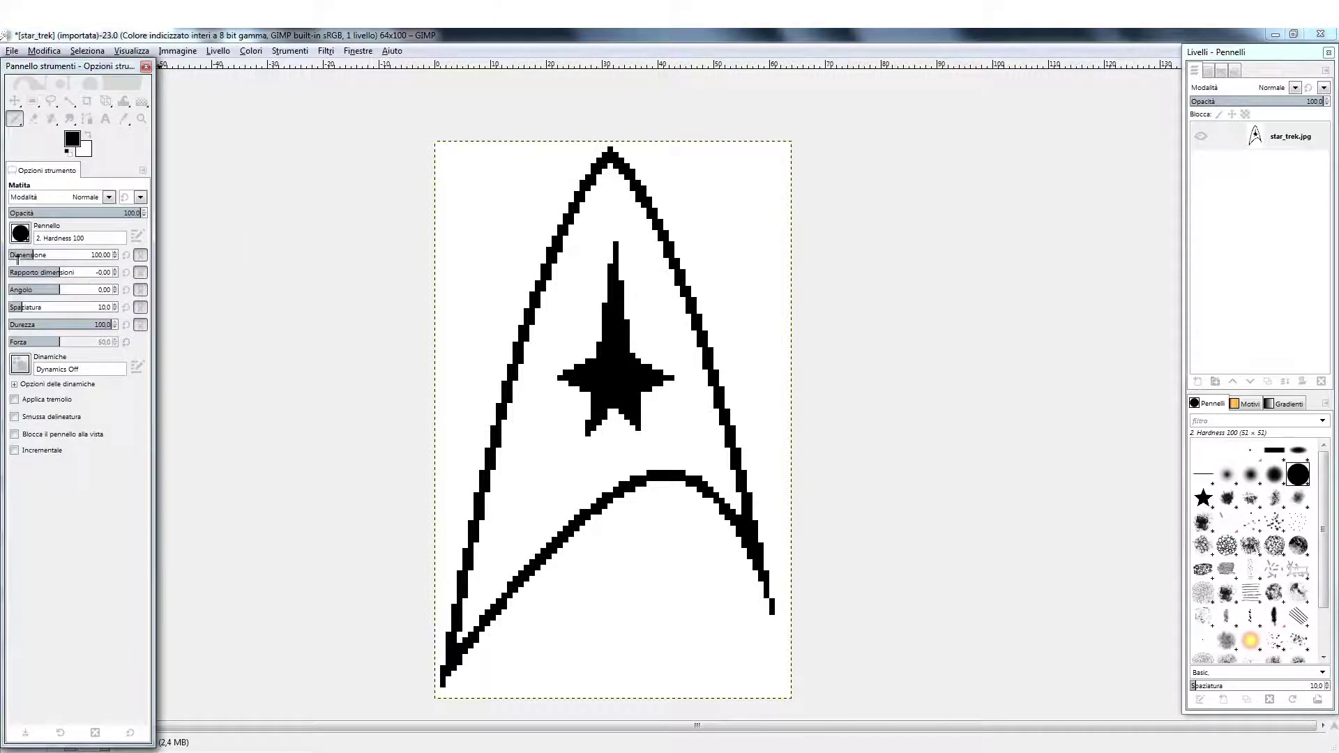
left_click_drag(28, 255, 3, 257)
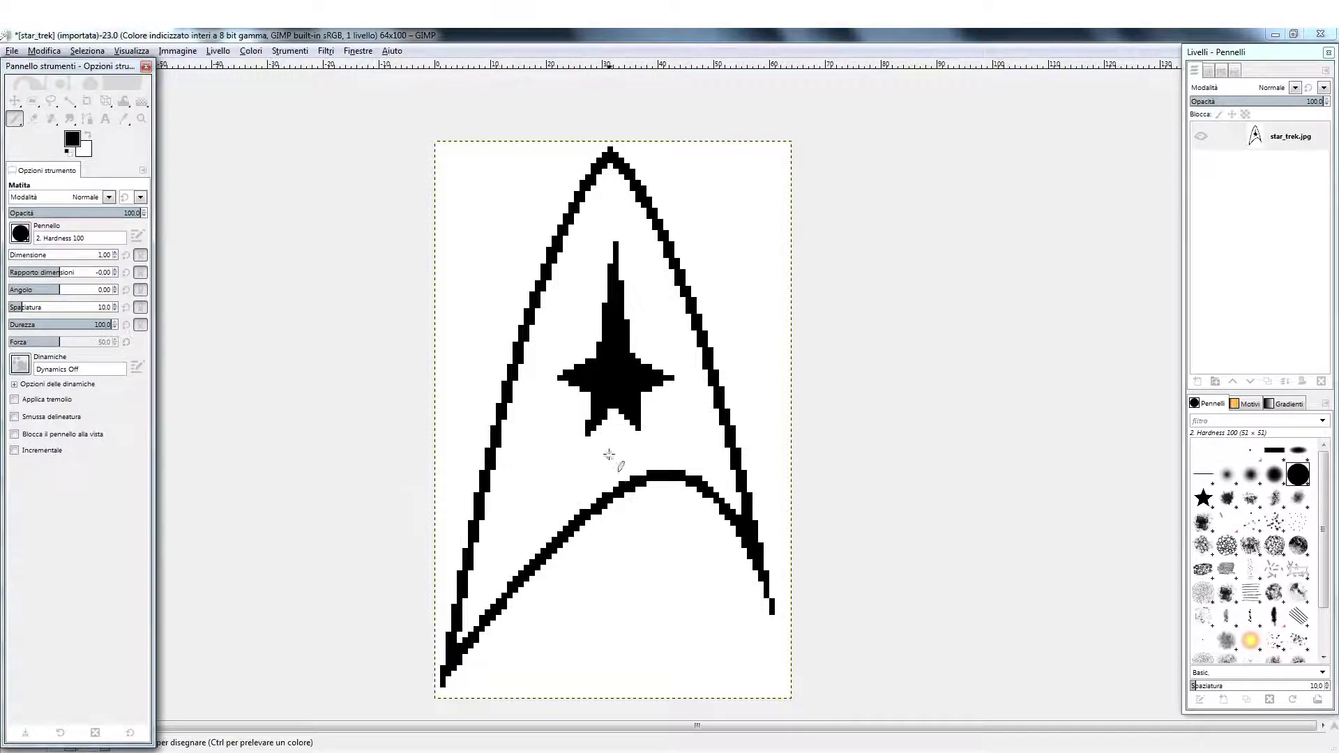
left_click(641, 423)
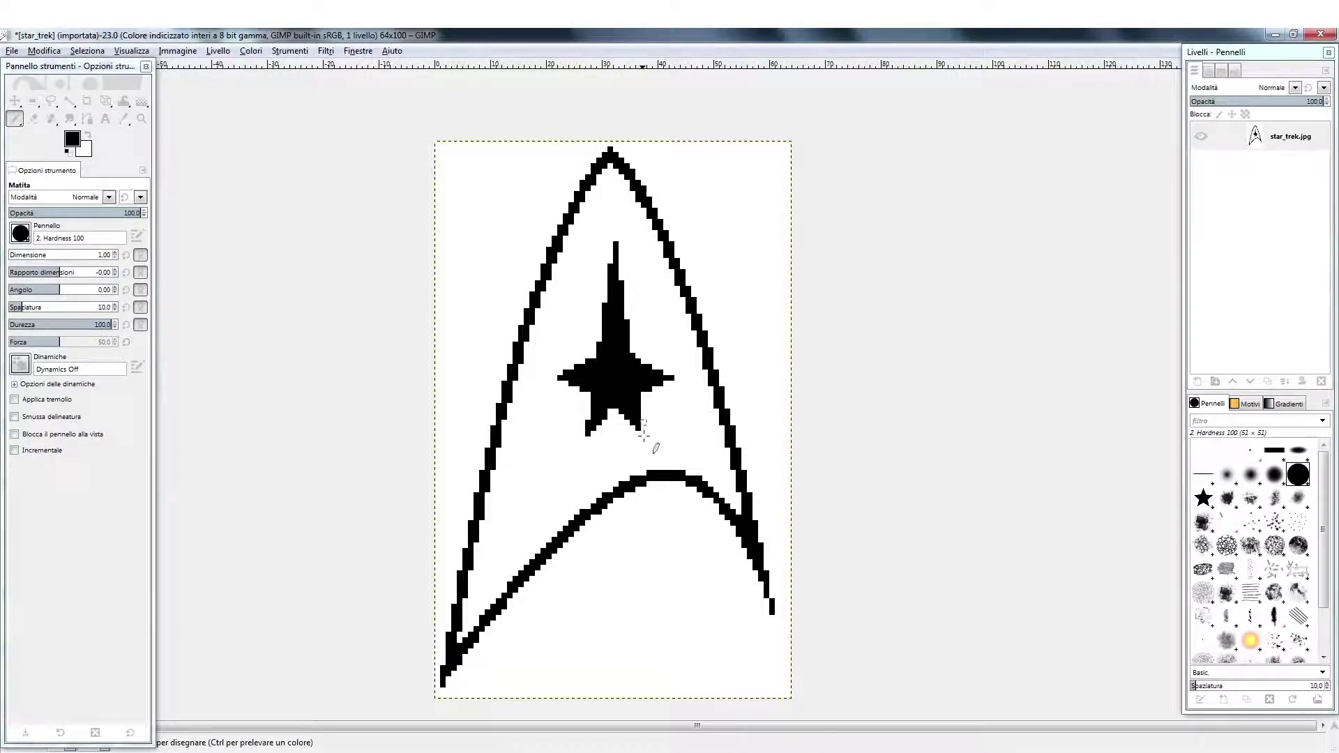
left_click(641, 429)
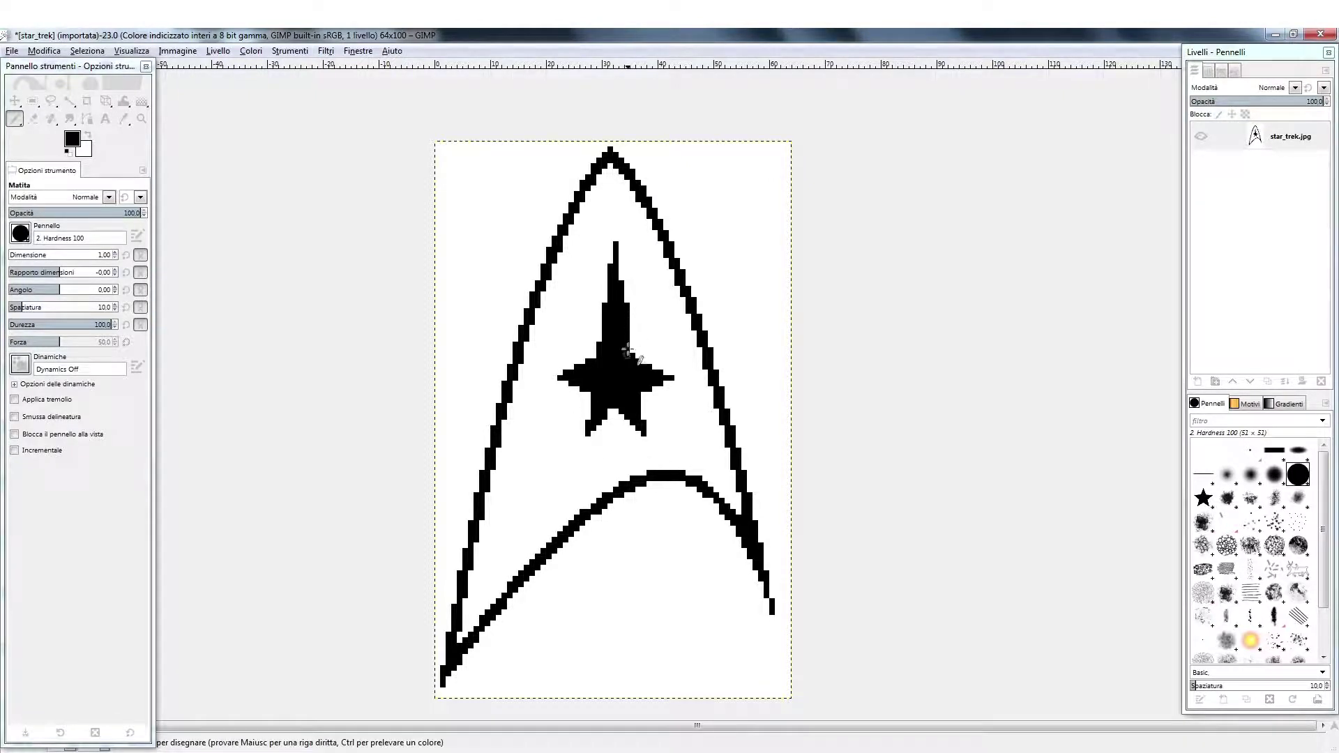
scroll(654, 374, "down", 2, "ctrl")
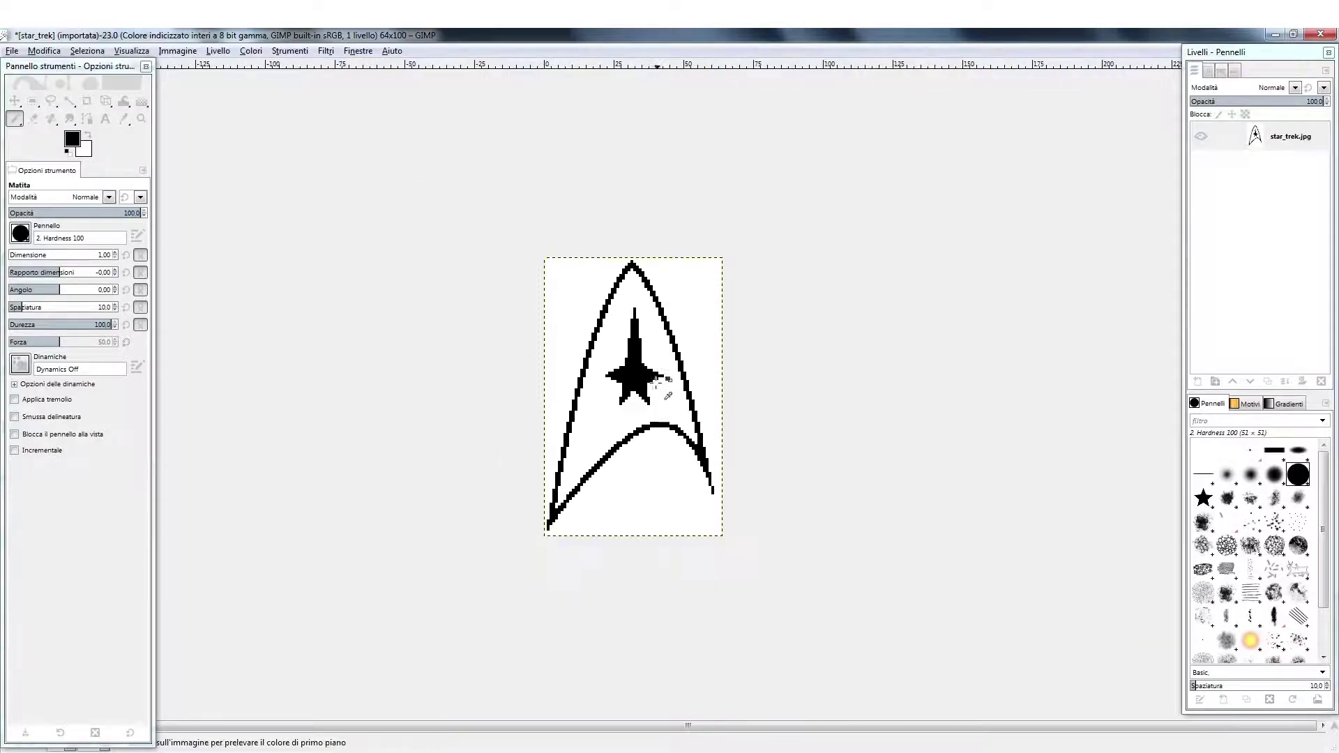
scroll(675, 460, "up", 1, "ctrl")
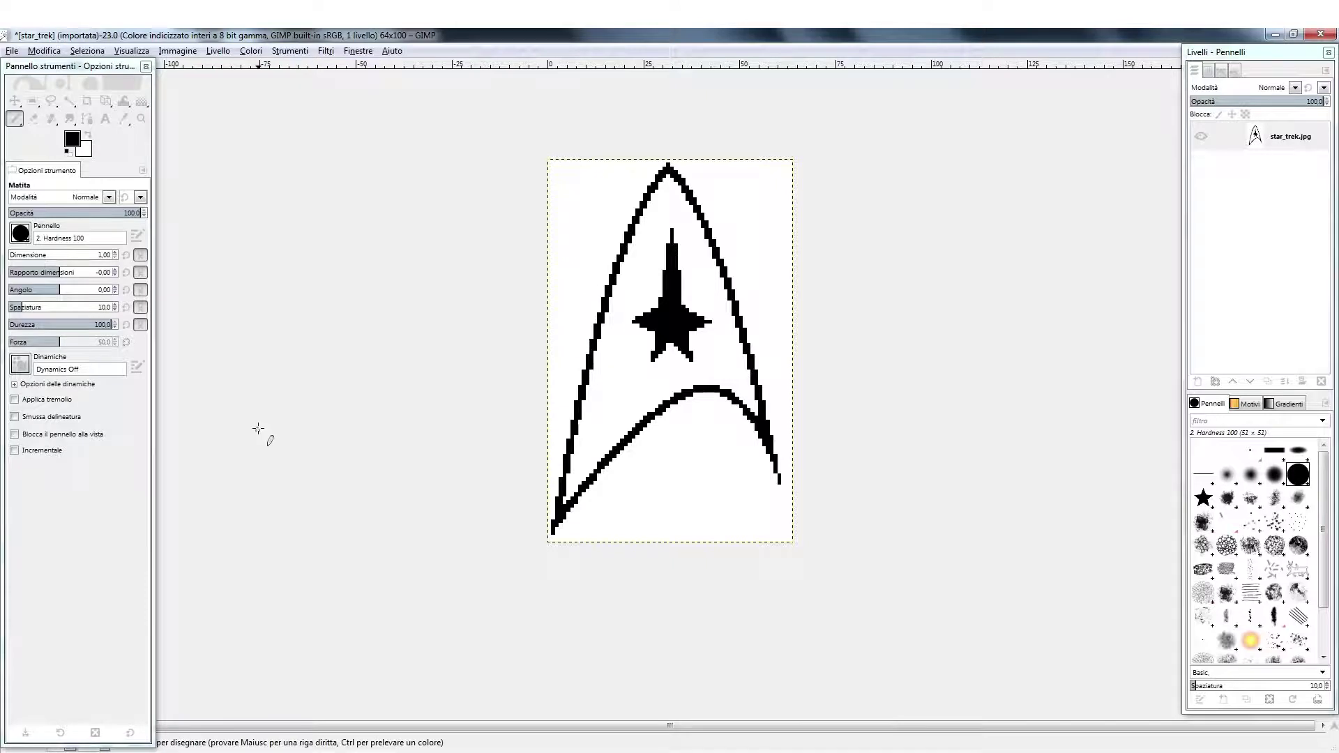
left_click(14, 101)
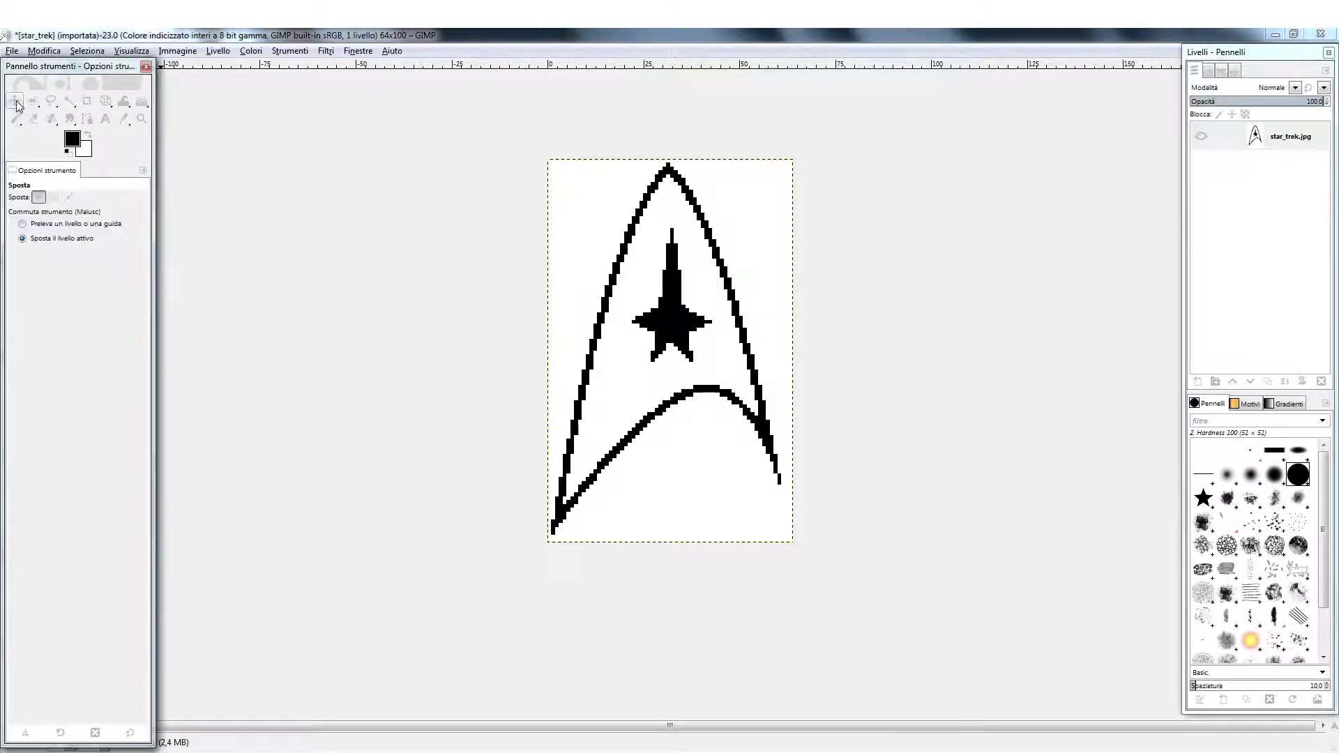
- Export the image to the Downloads folder as star_trek.xbm with the identifier prefix star_trek
left_click(12, 52)
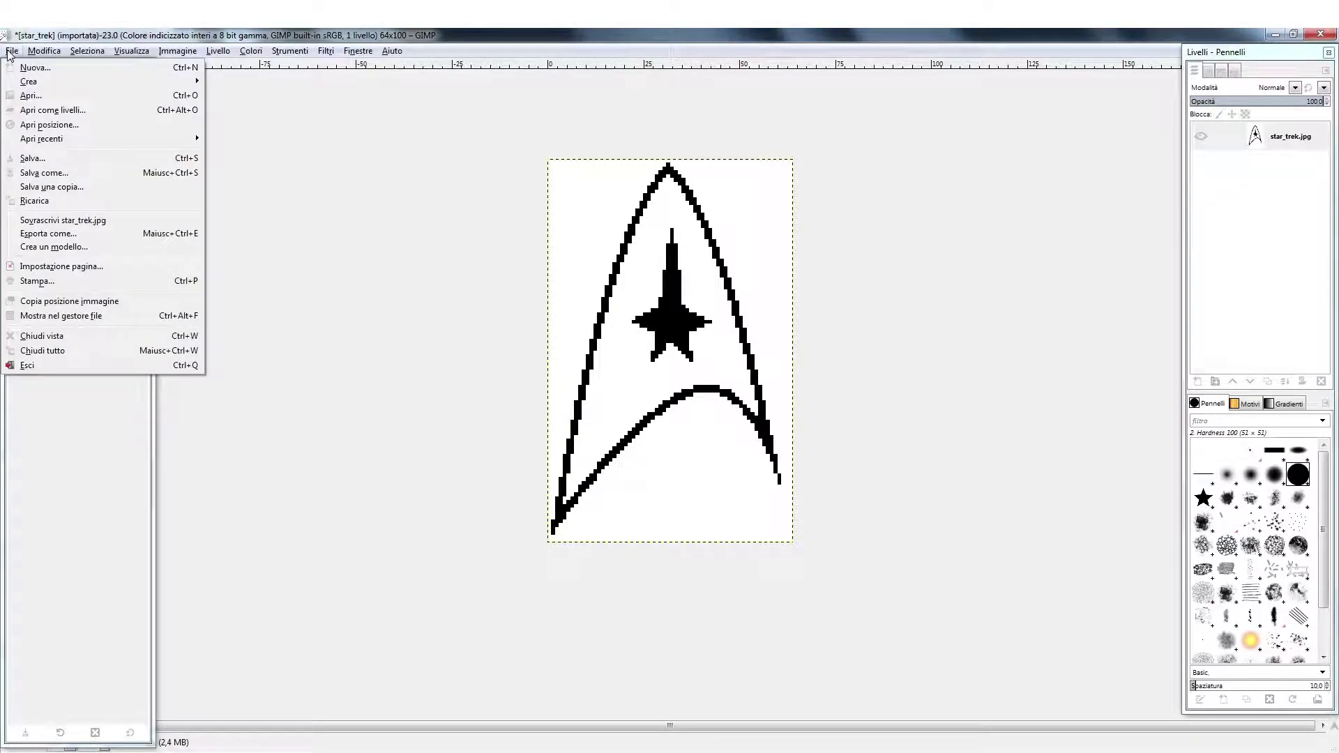
left_click(74, 233)
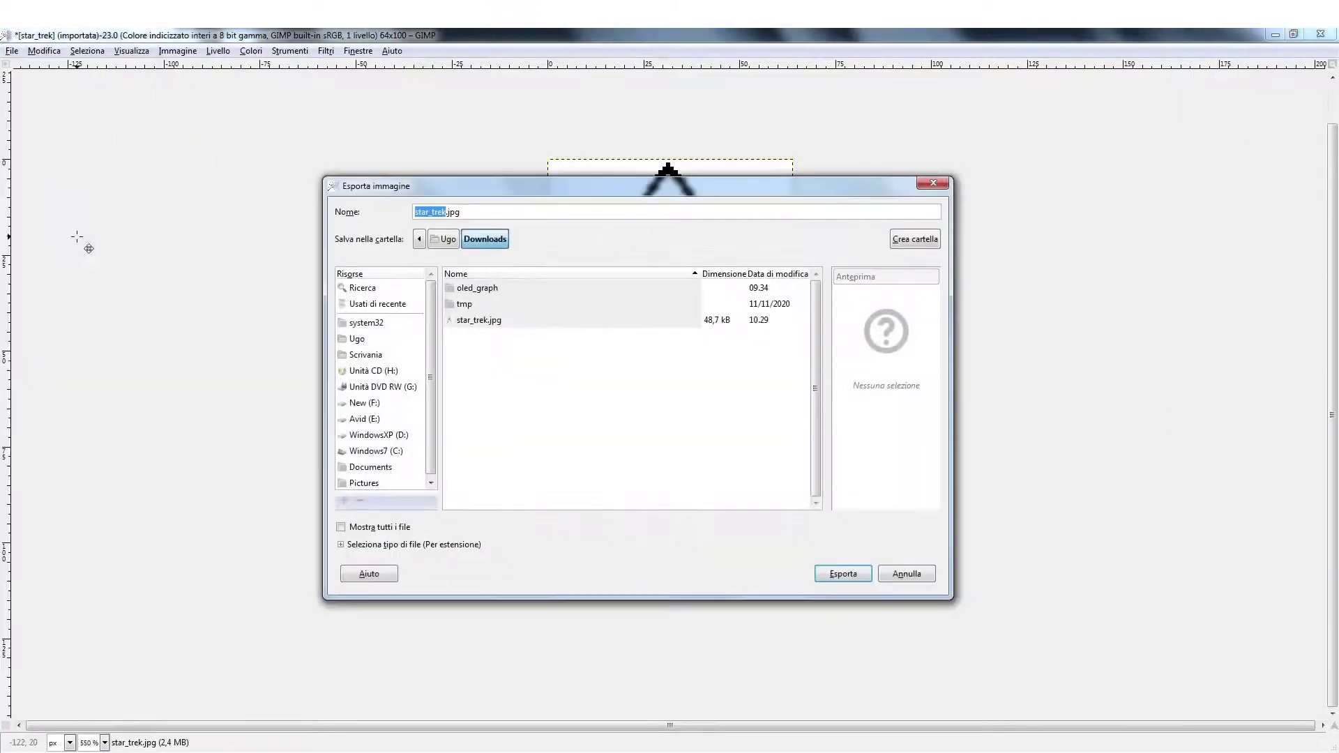
left_click(479, 211)
left_click_drag(449, 212, 502, 214)
type("xbm")
key("Return")
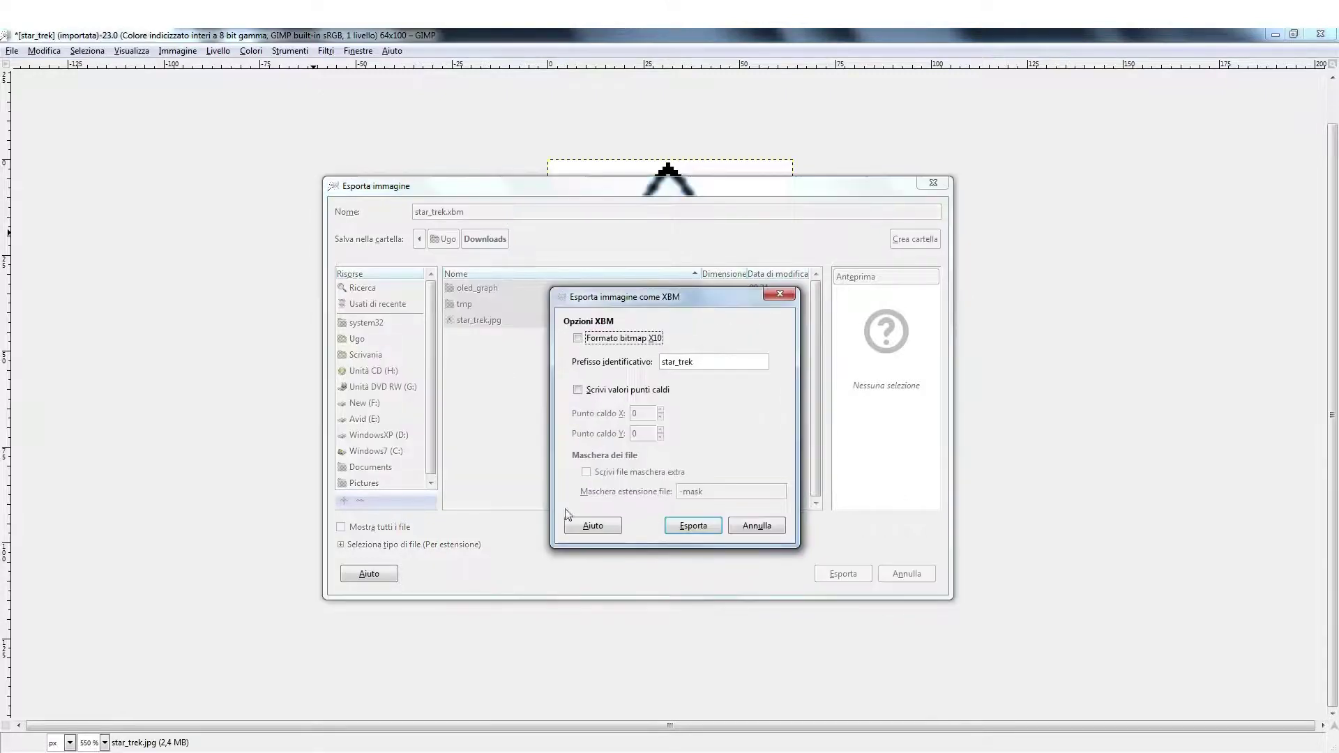
left_click(696, 528)
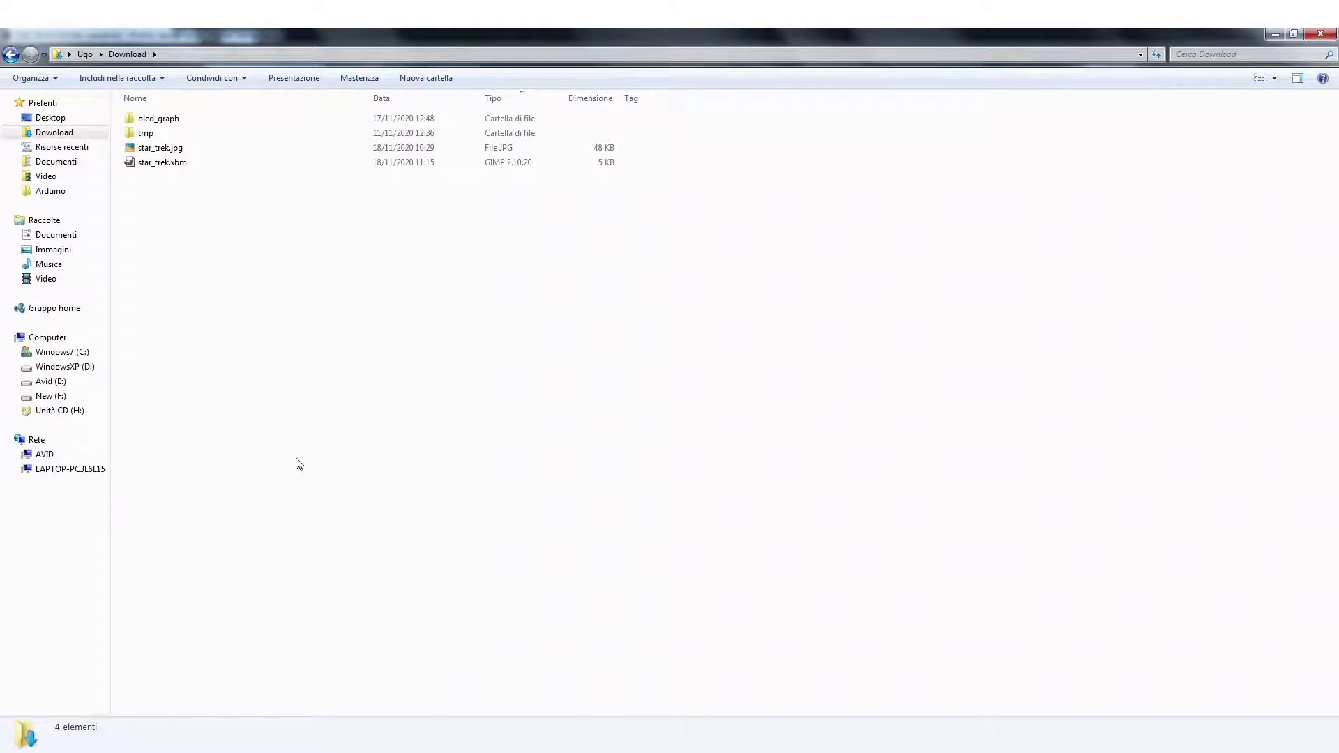
- Open star_trek.xbm from the Download folder in Notepad++ and examine its width, height and bits array definitions
left_click(174, 166)
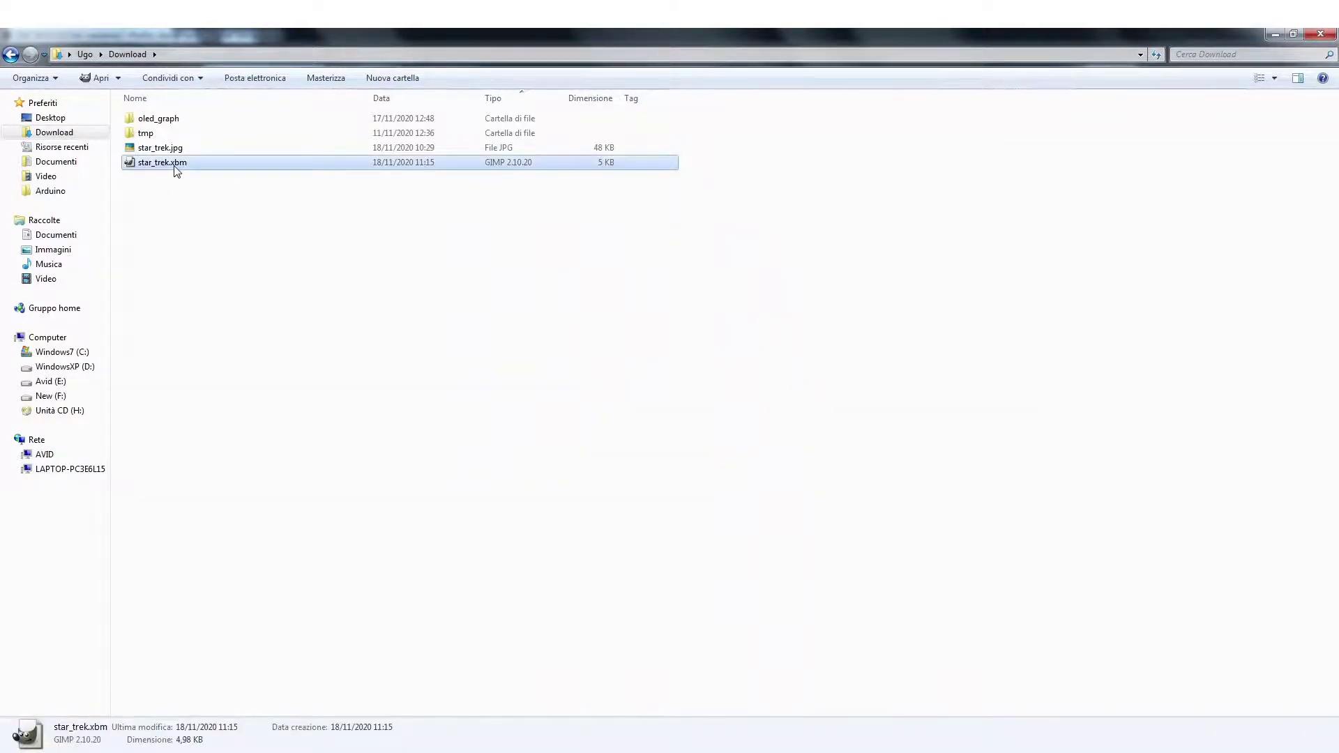
right_click(175, 167)
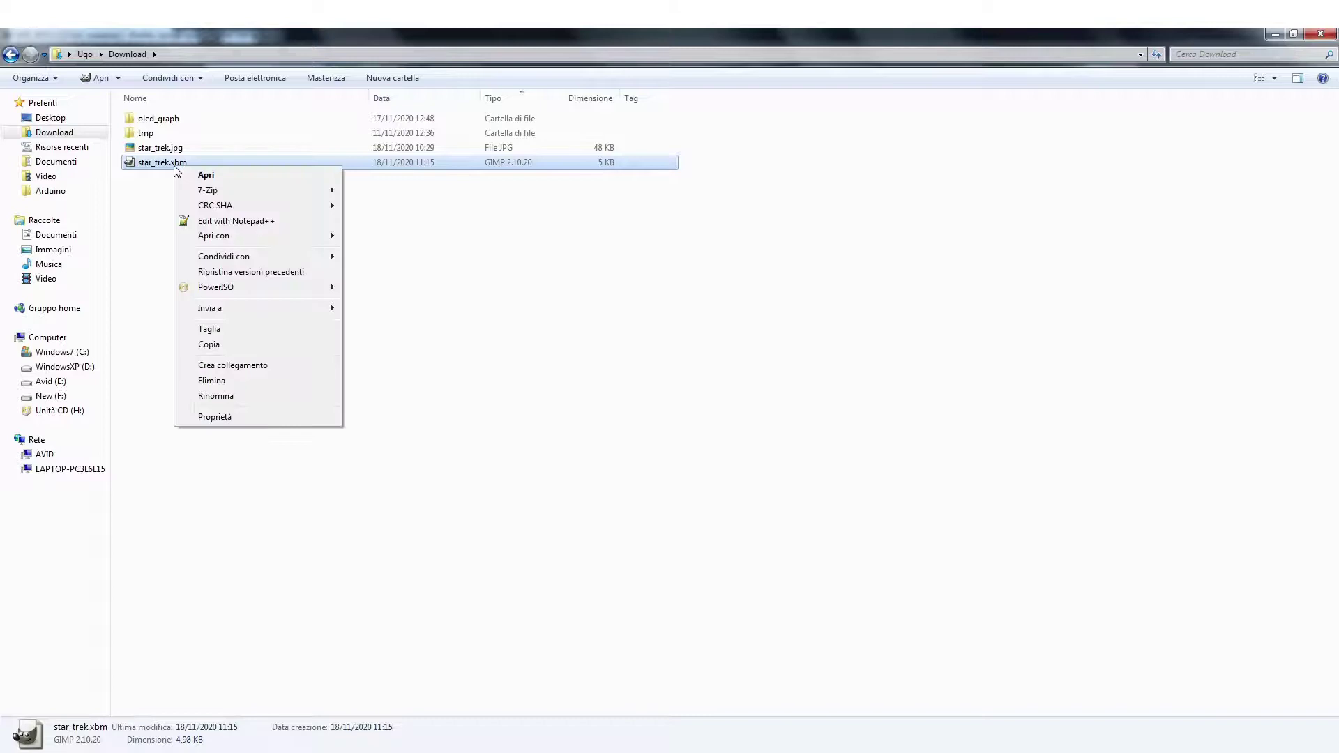
left_click(243, 222)
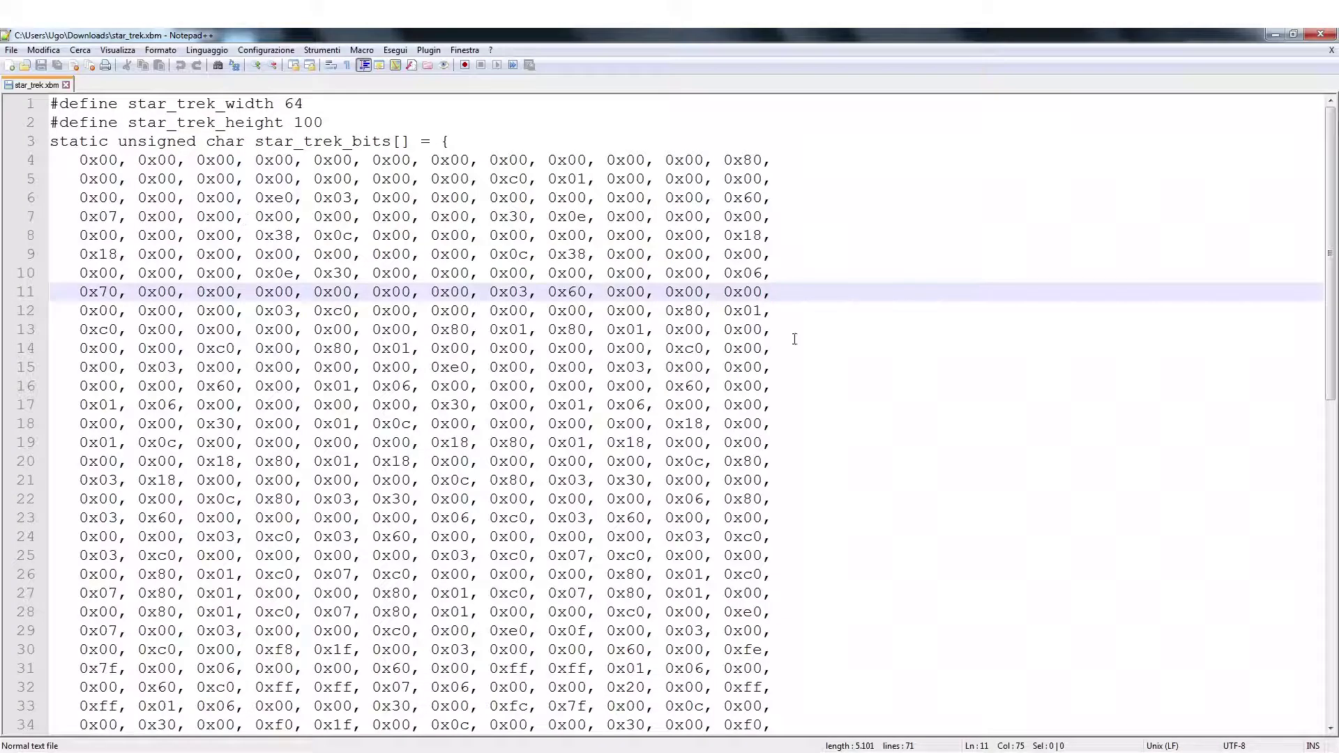
left_click(801, 334)
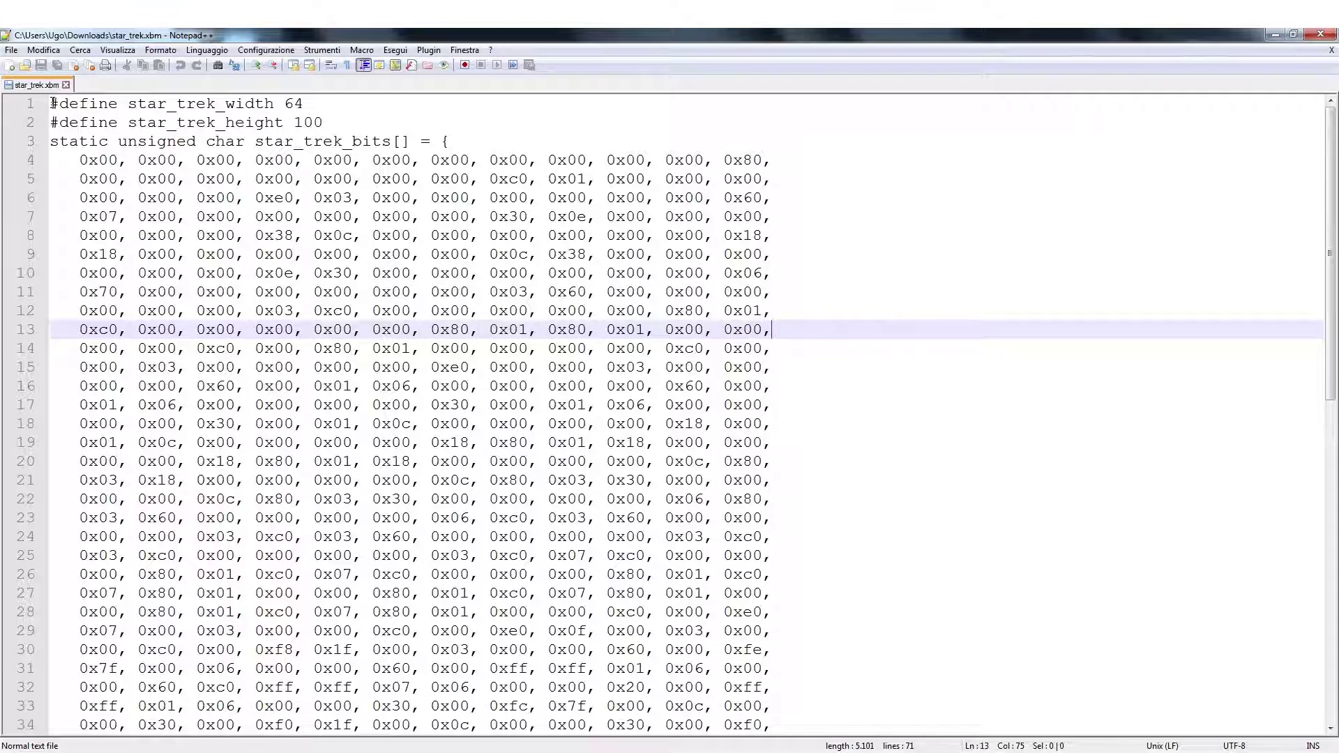
left_click_drag(53, 104, 331, 119)
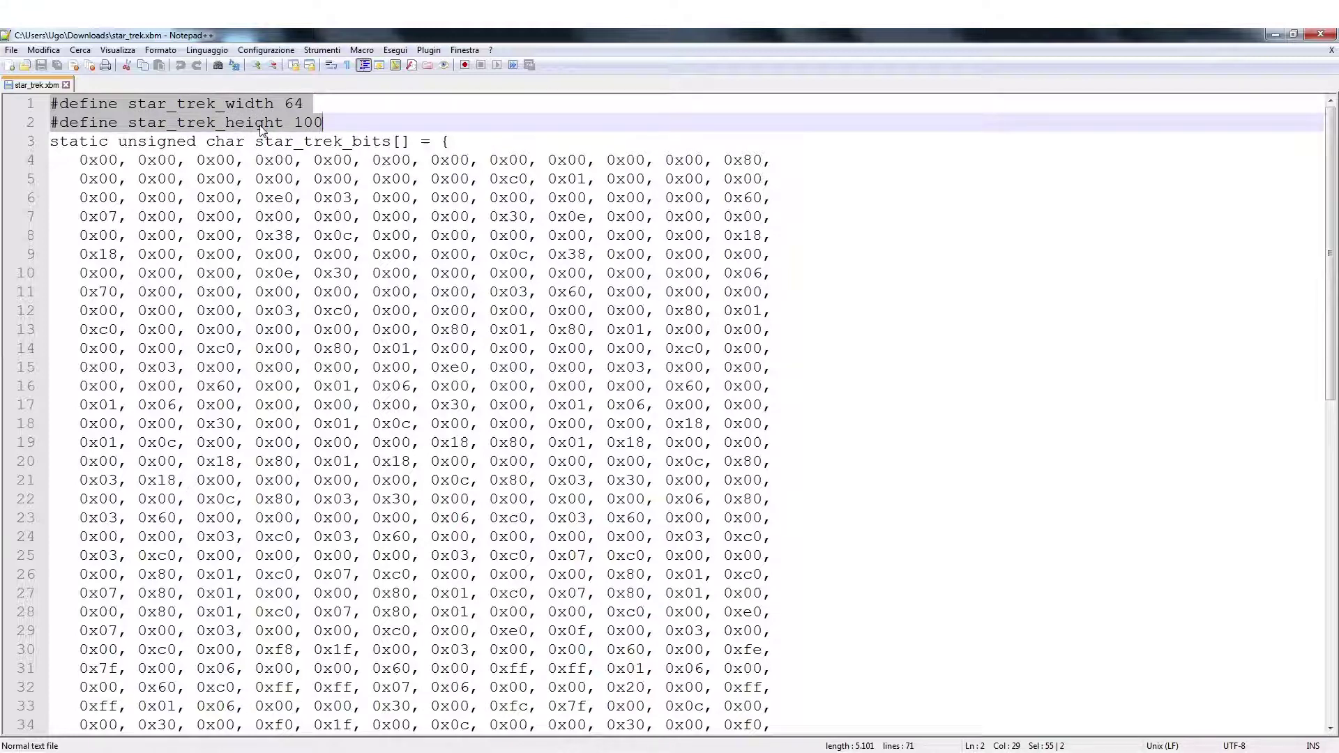
left_click_drag(51, 142, 410, 143)
left_click_drag(128, 105, 275, 105)
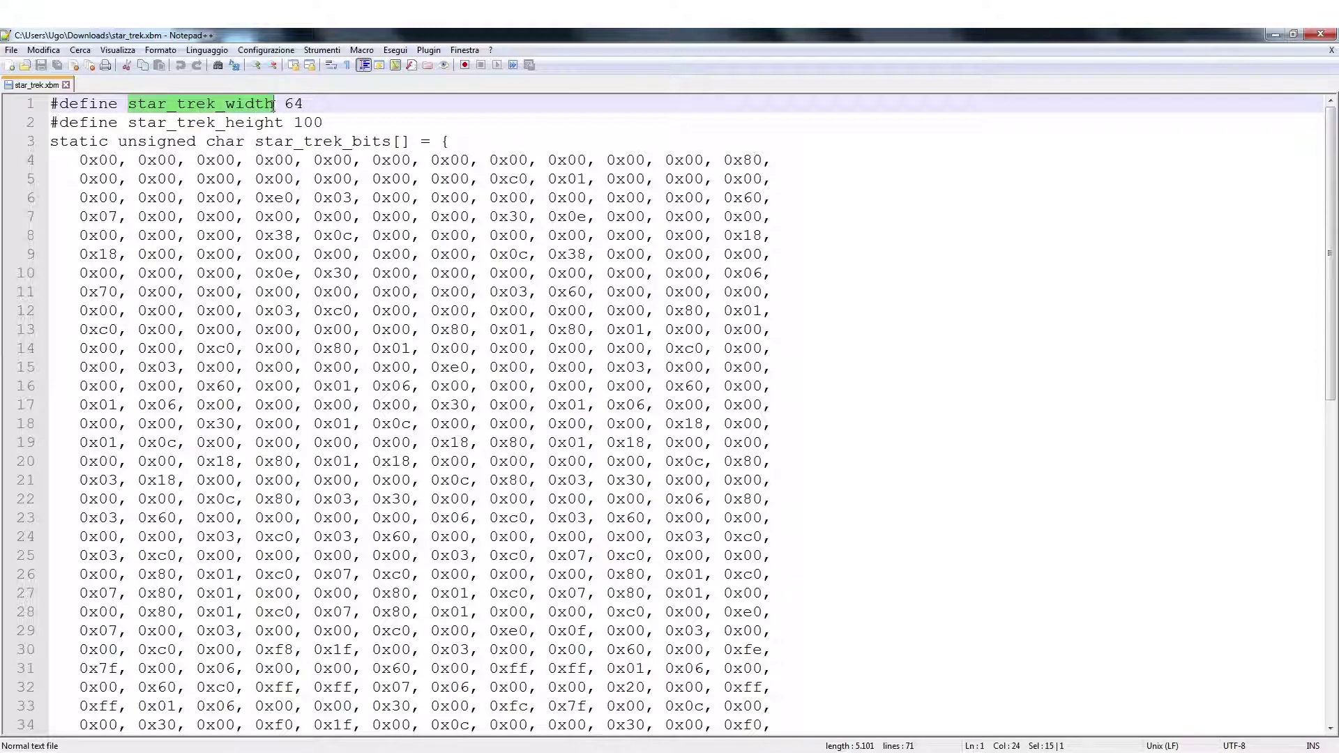
left_click(131, 123)
left_click_drag(131, 123, 391, 144)
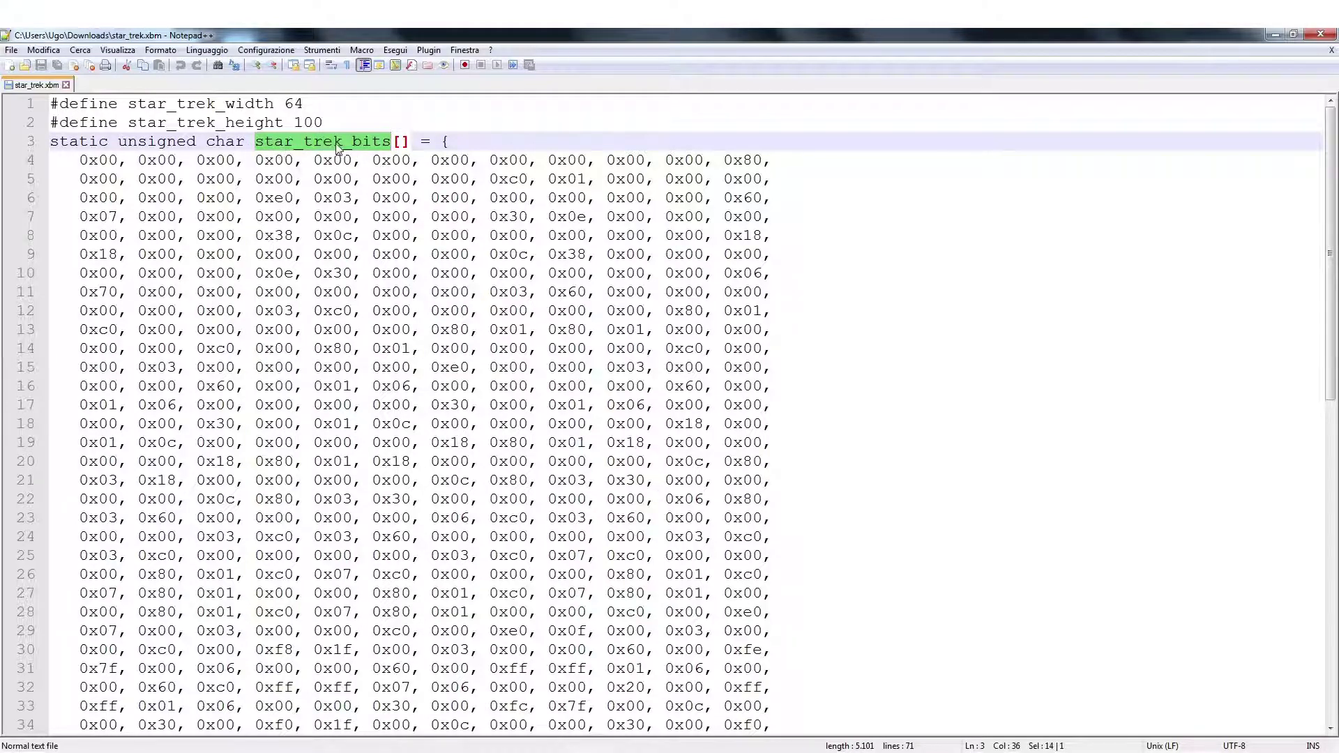
- Copy the entire text of star_trek.xbm and close Notepad++
key("ctrl+a")
right_click(444, 261)
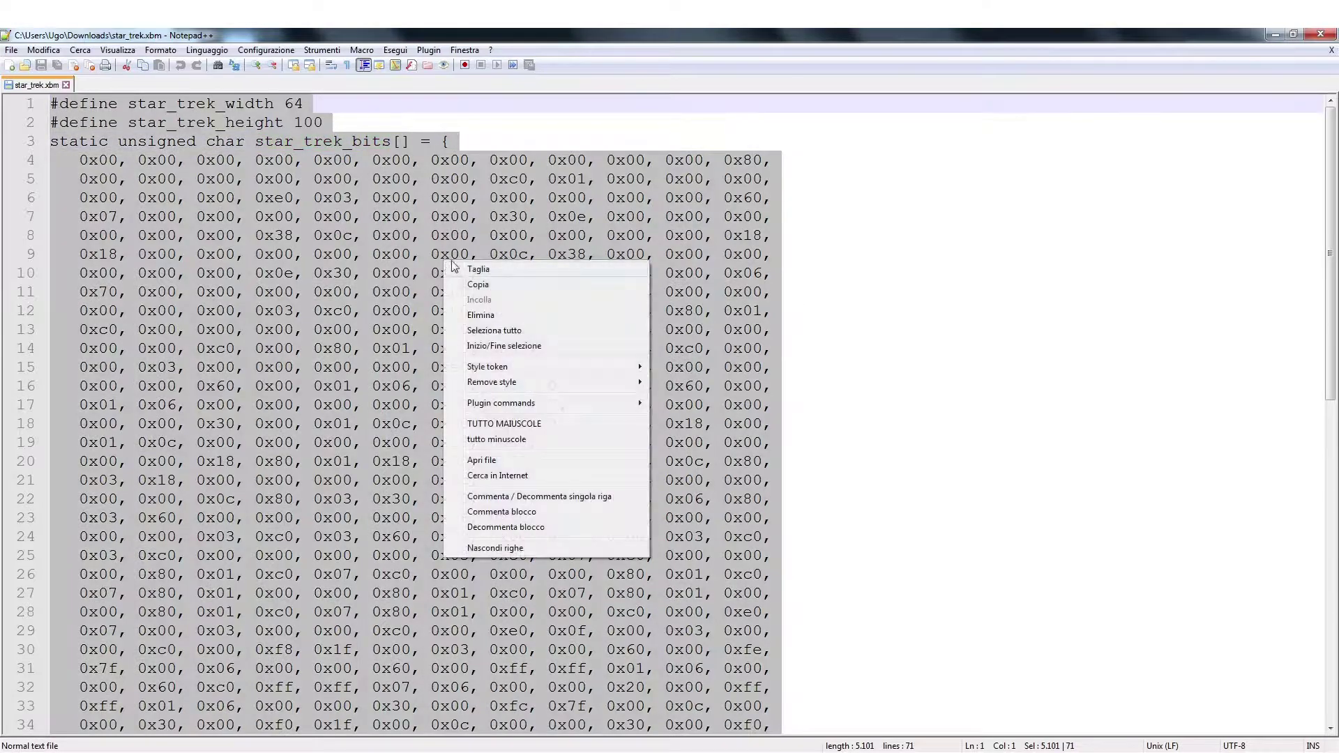
left_click(488, 290)
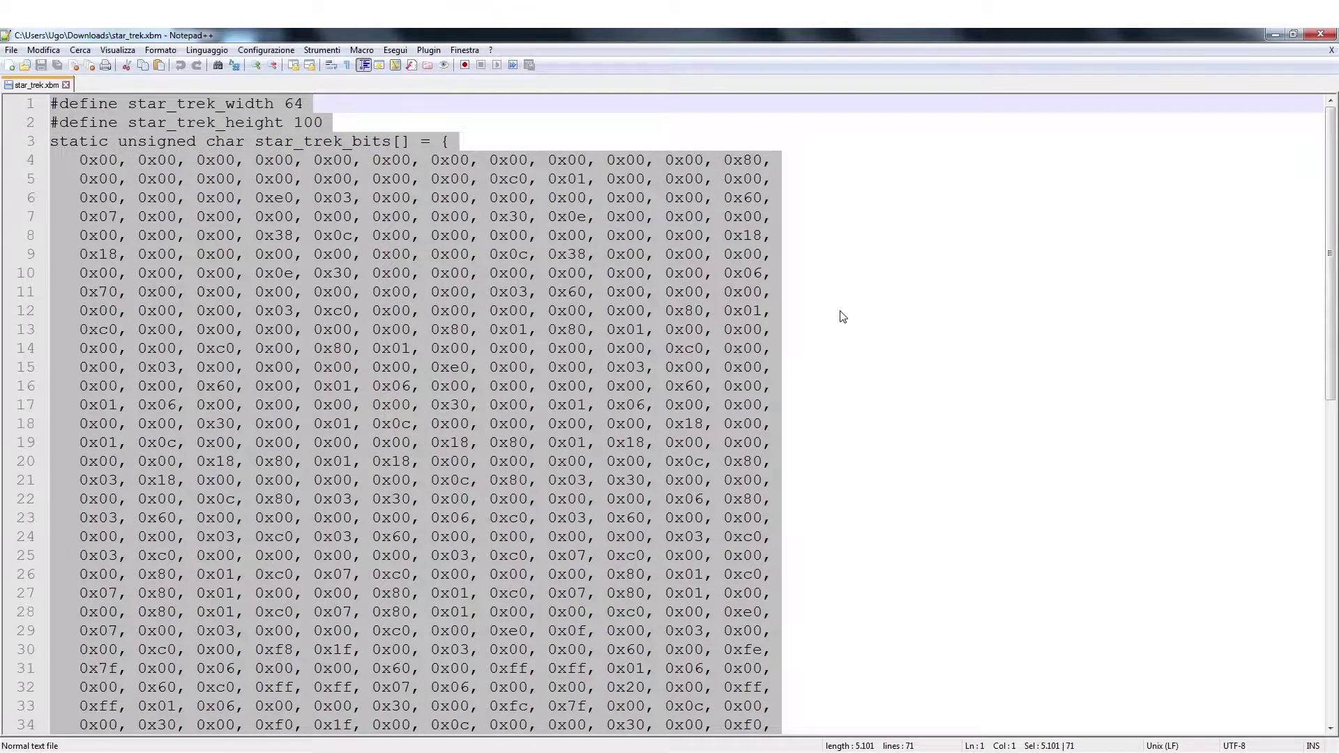
left_click(802, 396)
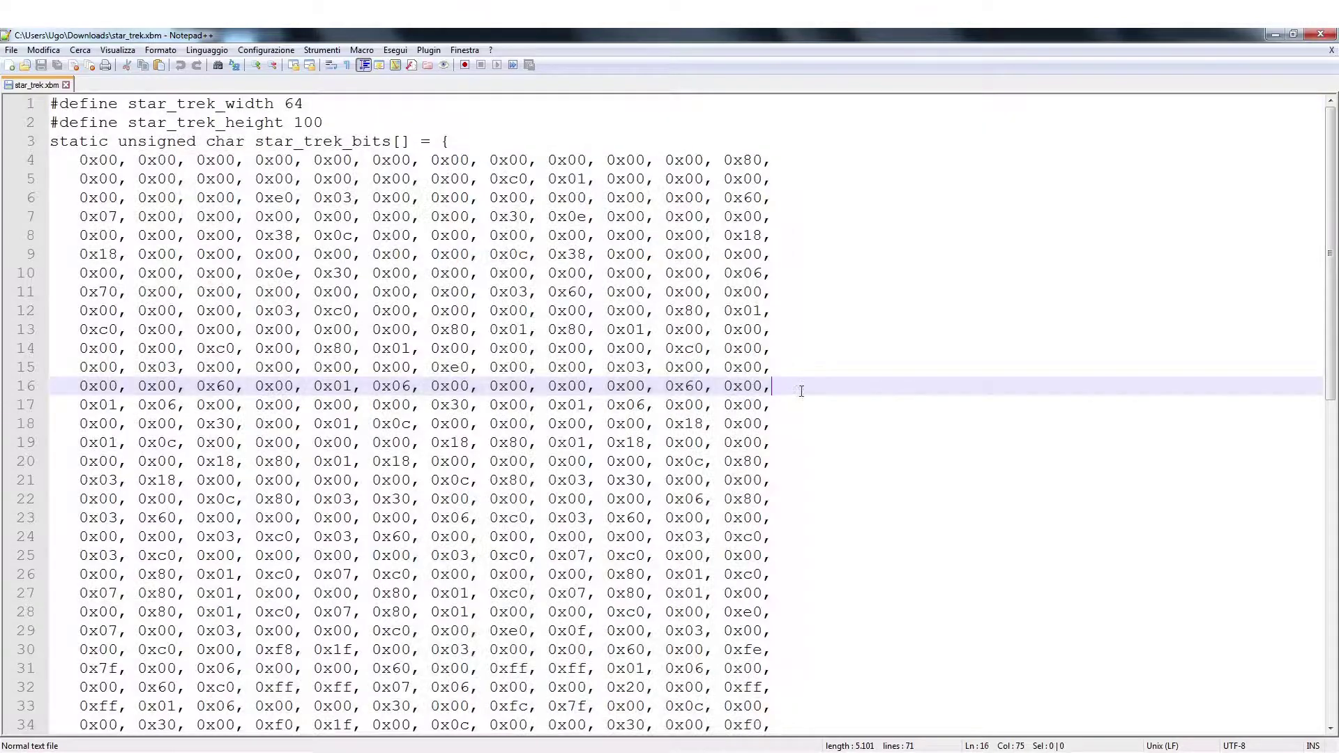
left_click(1320, 33)
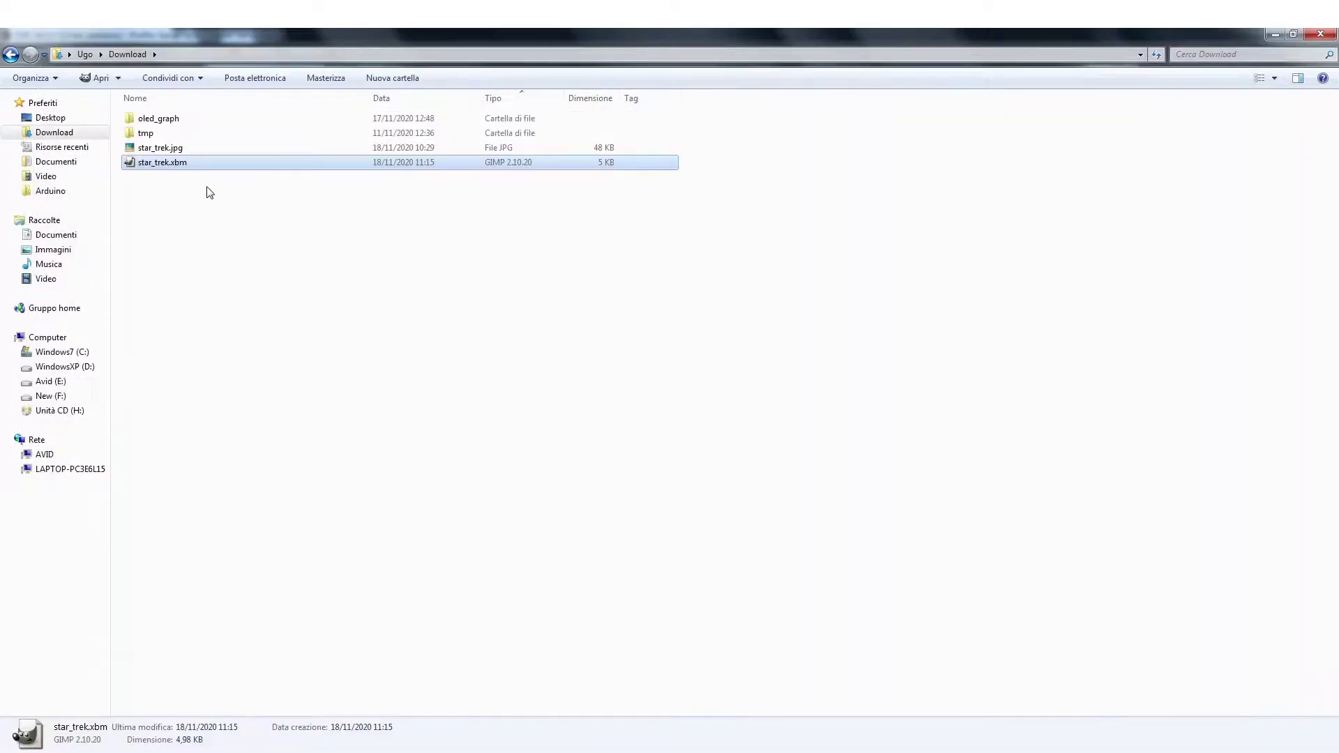
- Rename star_trek.xbm to star_trek.h in the Download folder, accepting the extension change
left_click(181, 167)
left_click(172, 163)
left_click_drag(172, 163, 196, 163)
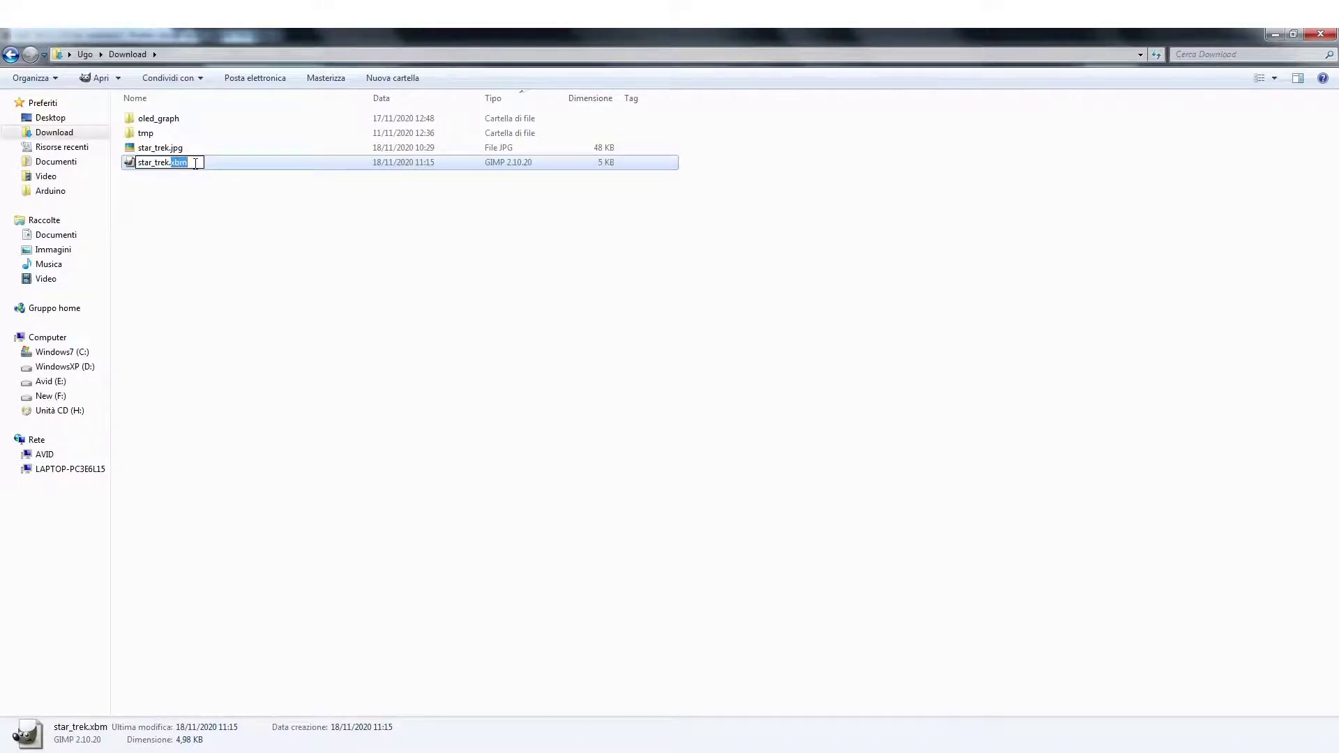
type("h")
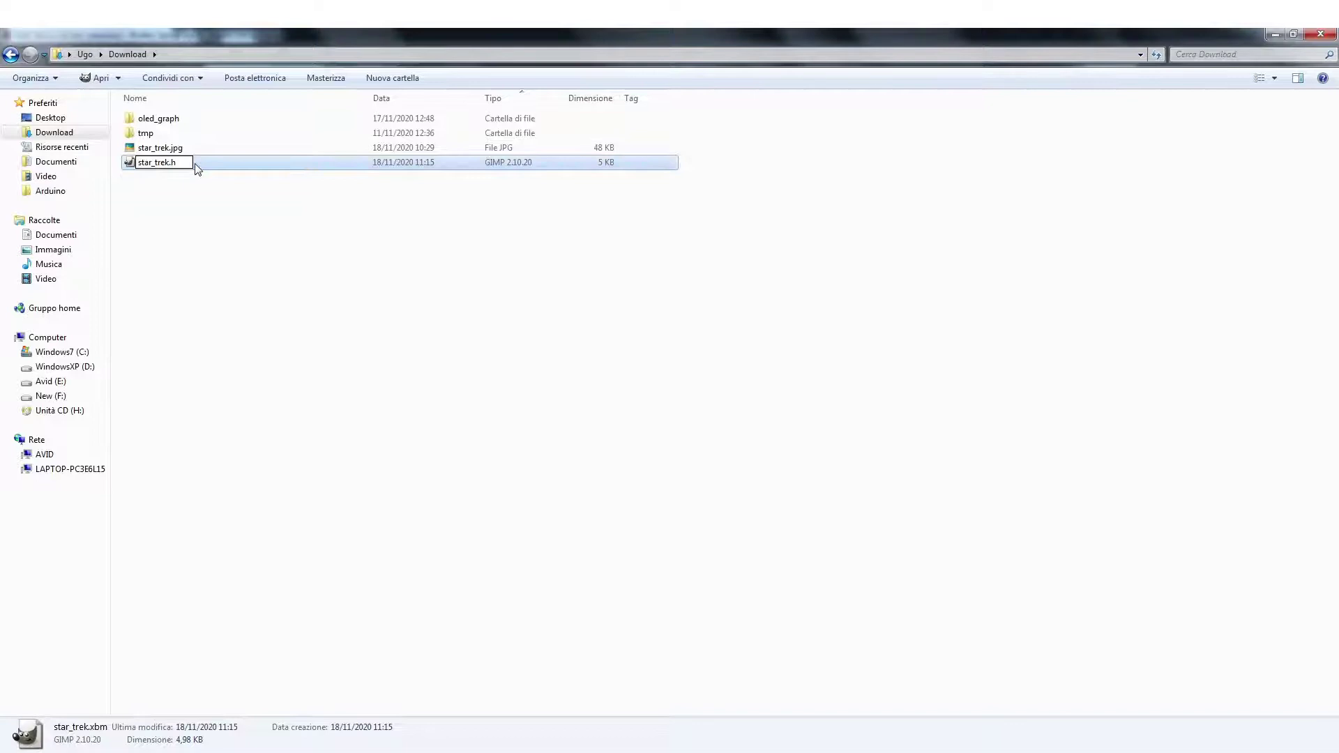
key("Return")
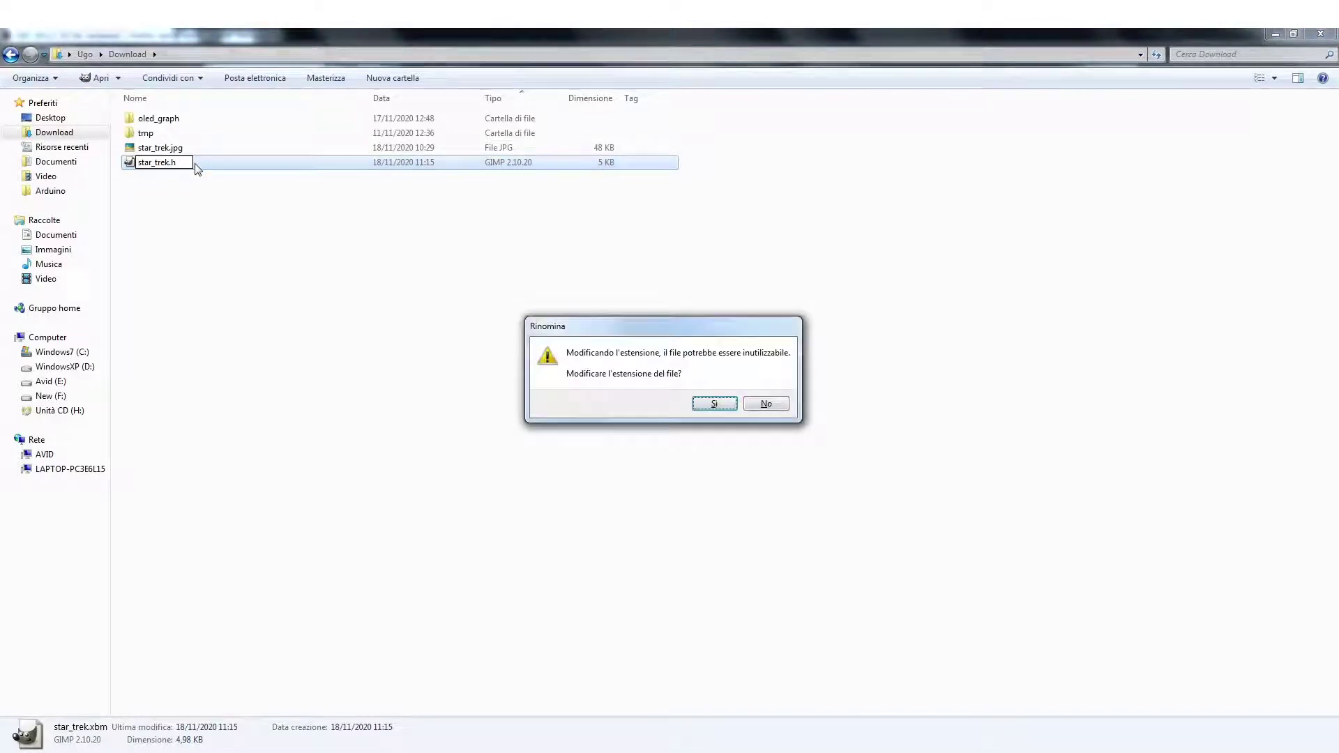
left_click(722, 407)
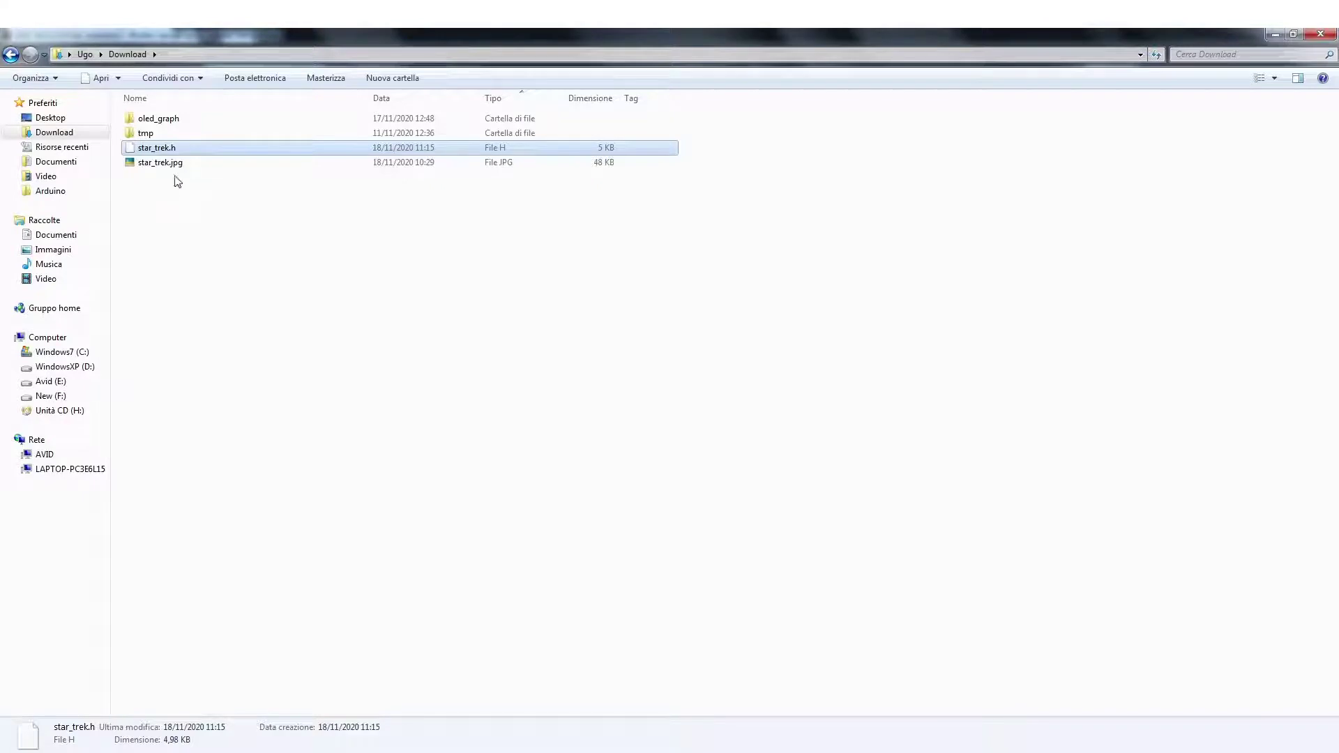
- Move star_trek.h from the Download folder into the oled_test folder of the Arduino directory
right_click(169, 149)
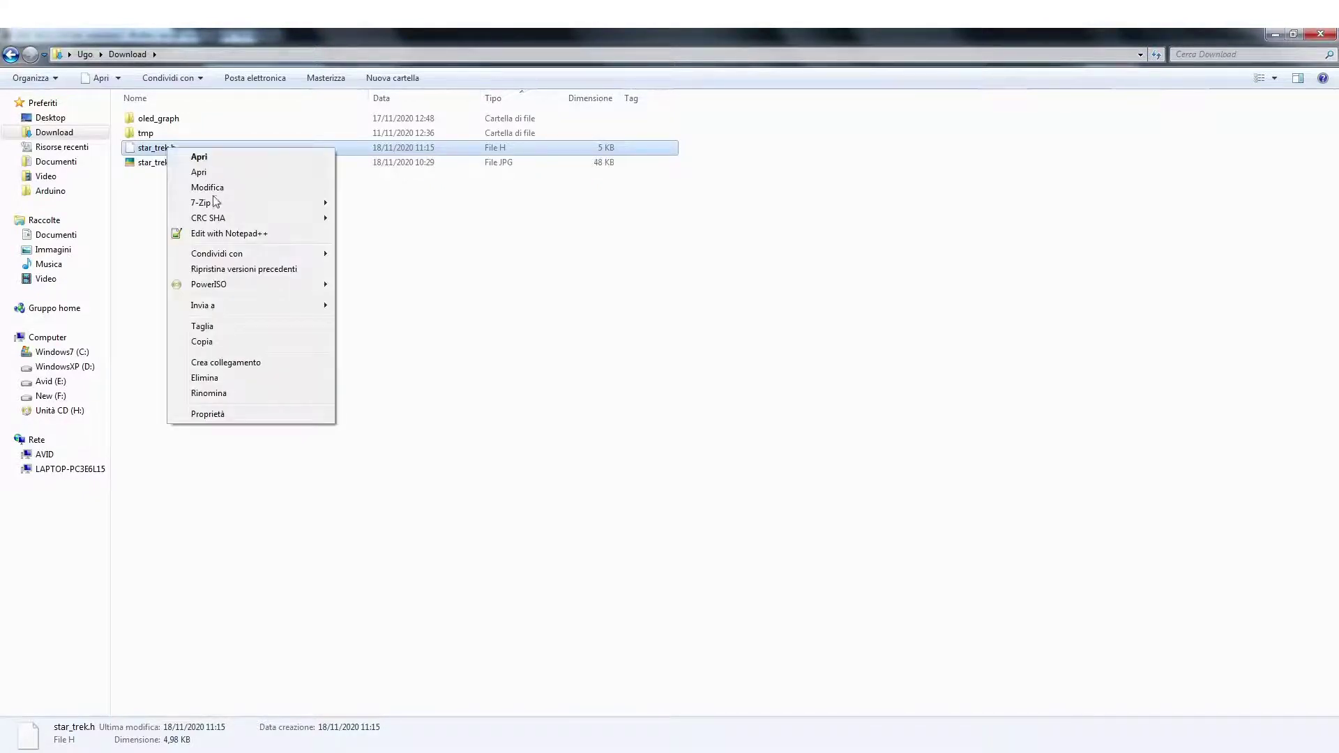
left_click(237, 326)
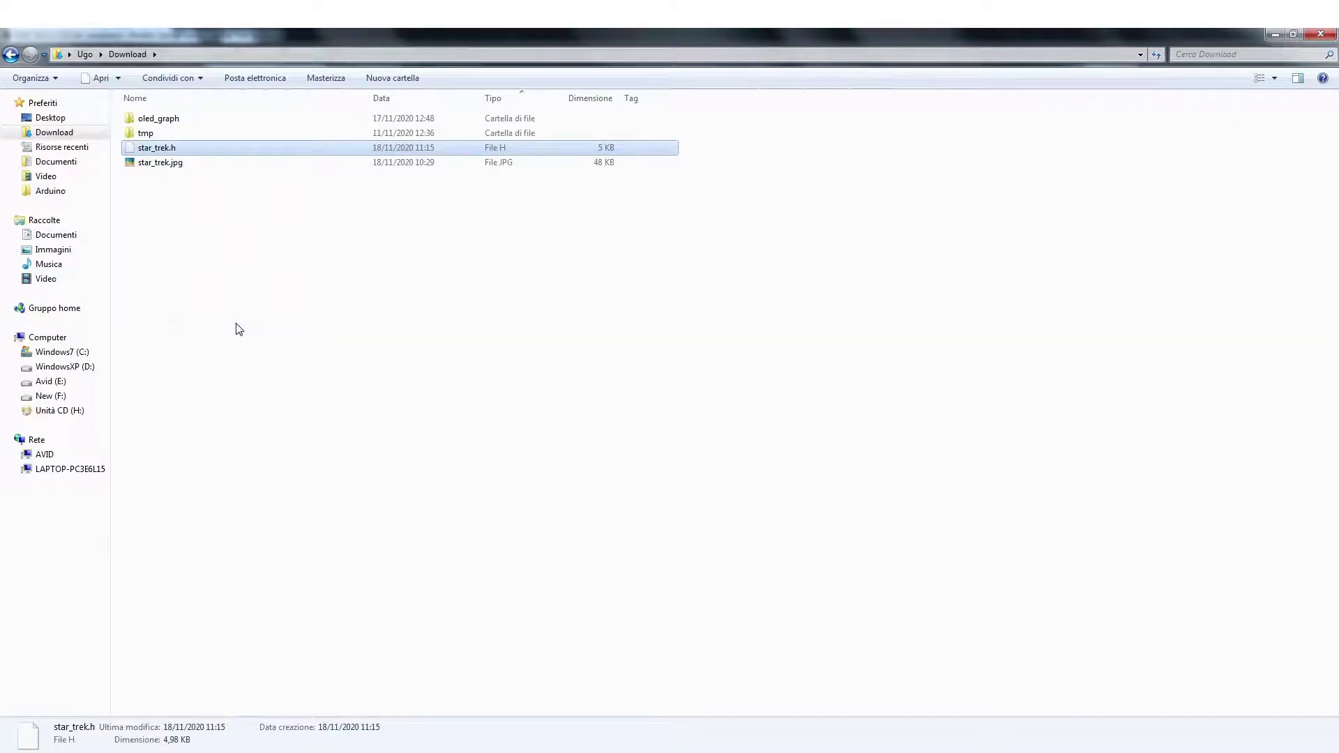
left_click(55, 192)
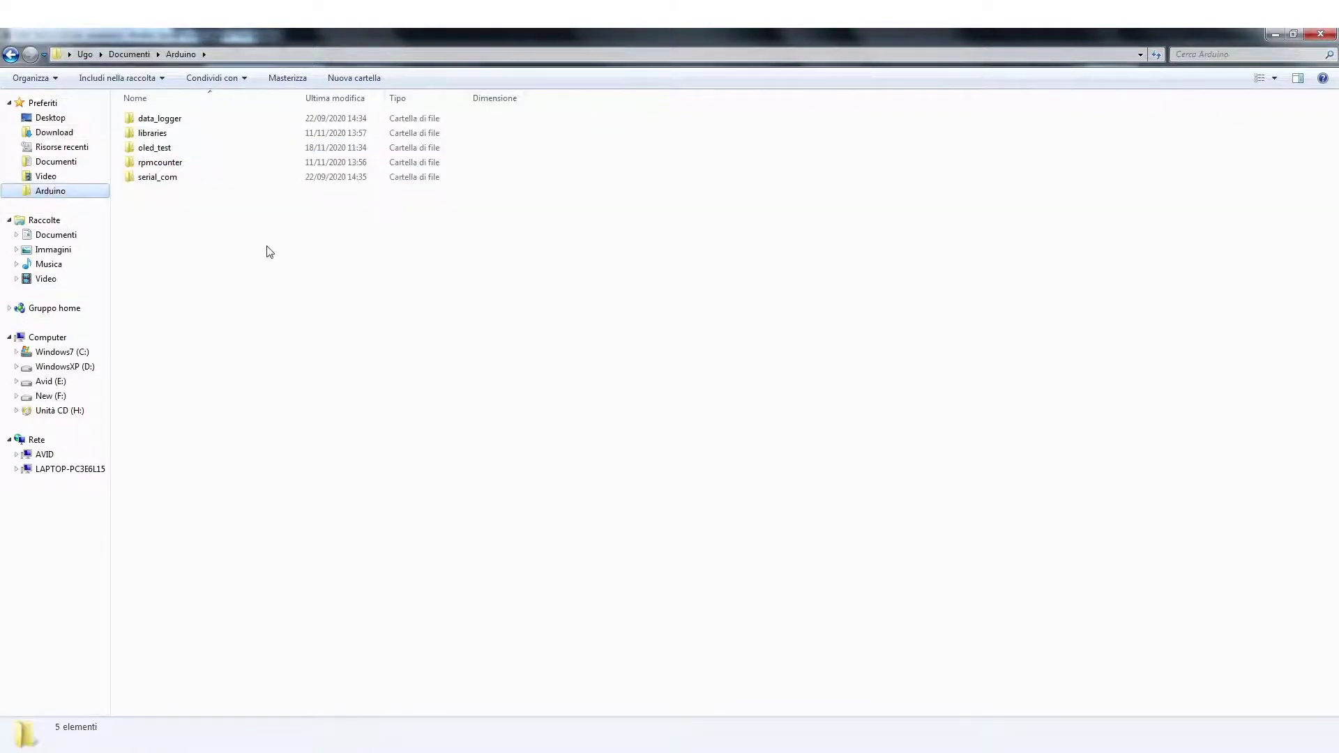
double_click(159, 148)
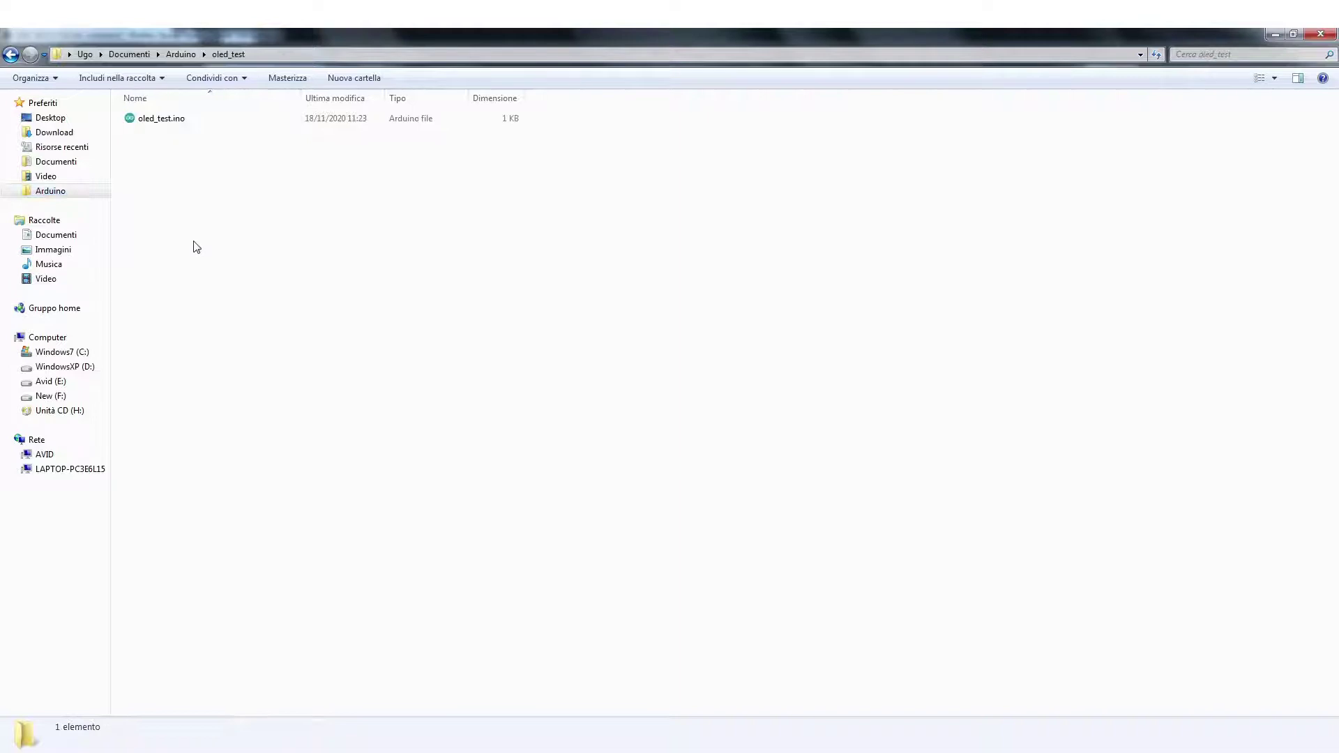
key("ctrl+v")
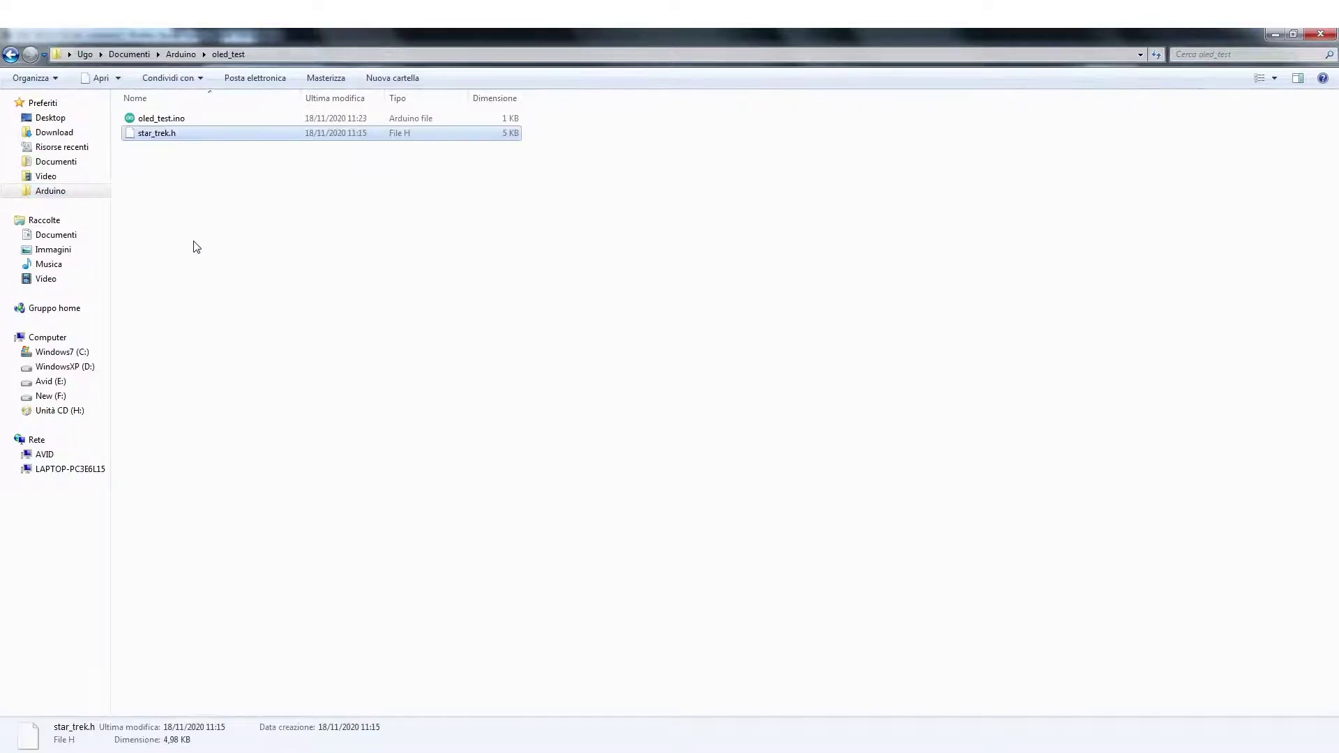
- Open the oled_test.ino sketch in the Arduino IDE and view its star_trek.h file
left_click(196, 247)
double_click(173, 121)
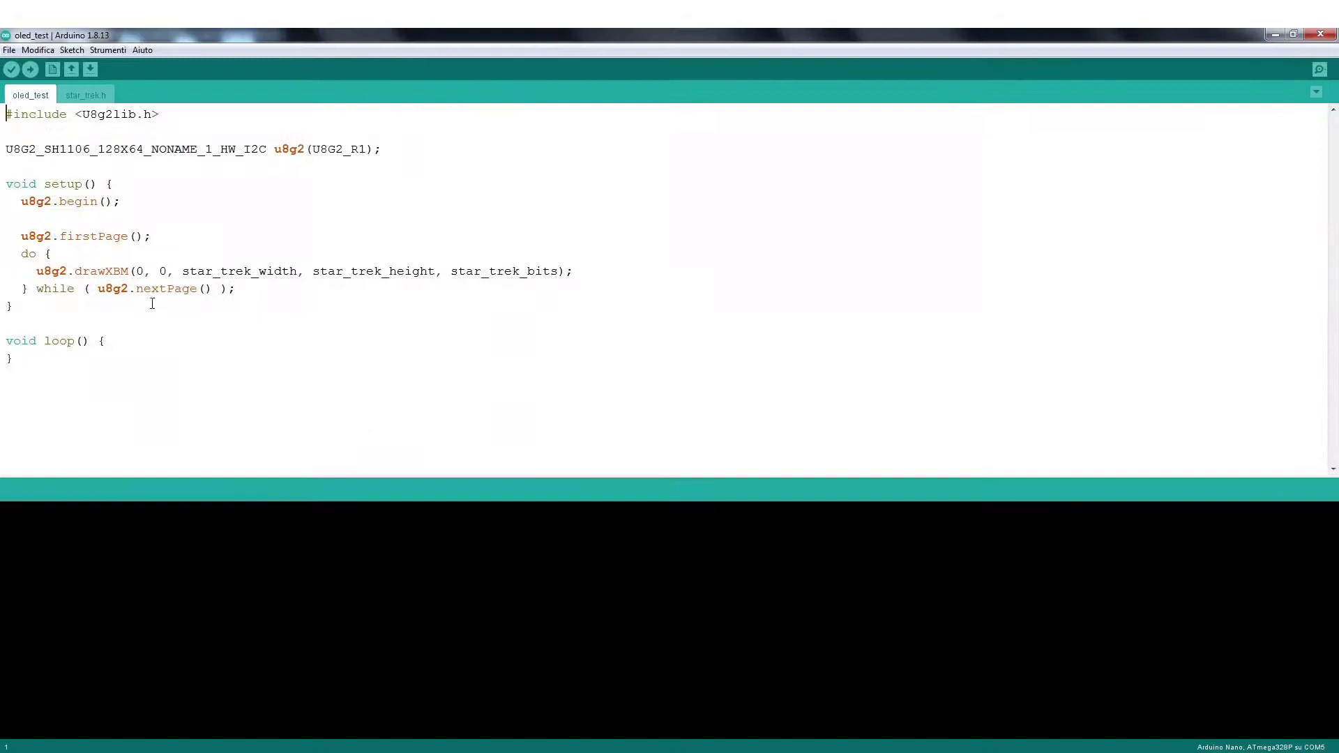
left_click(90, 94)
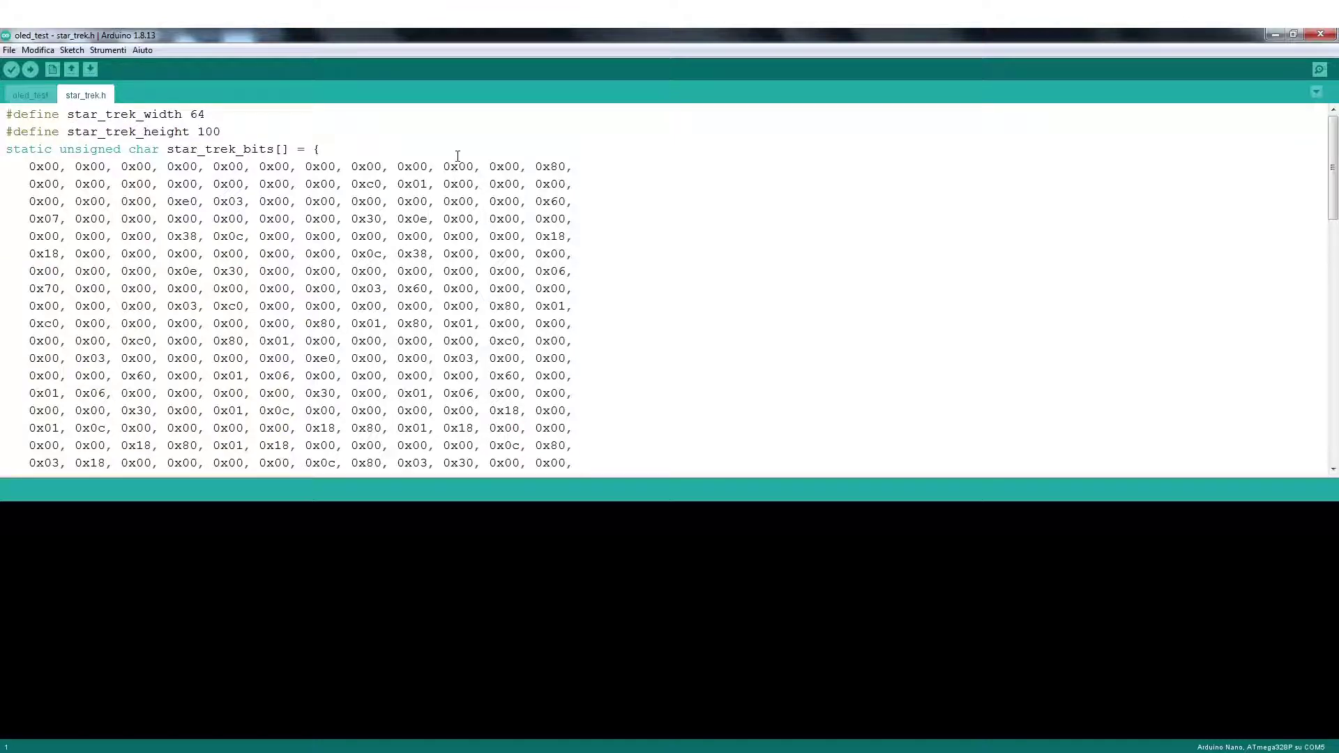
- Add the line #include "star_trek.h" below the U8g2lib.h include in the oled_test sketch
left_click(41, 99)
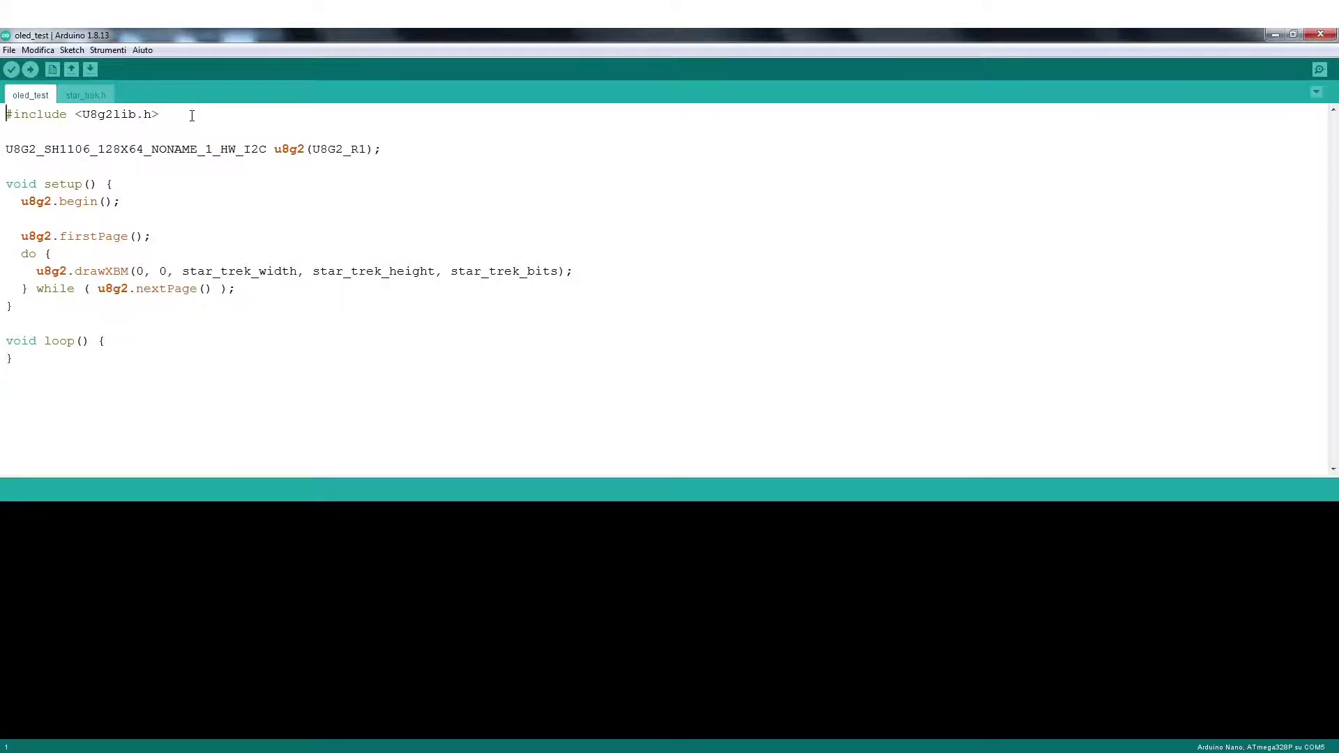
key("Return")
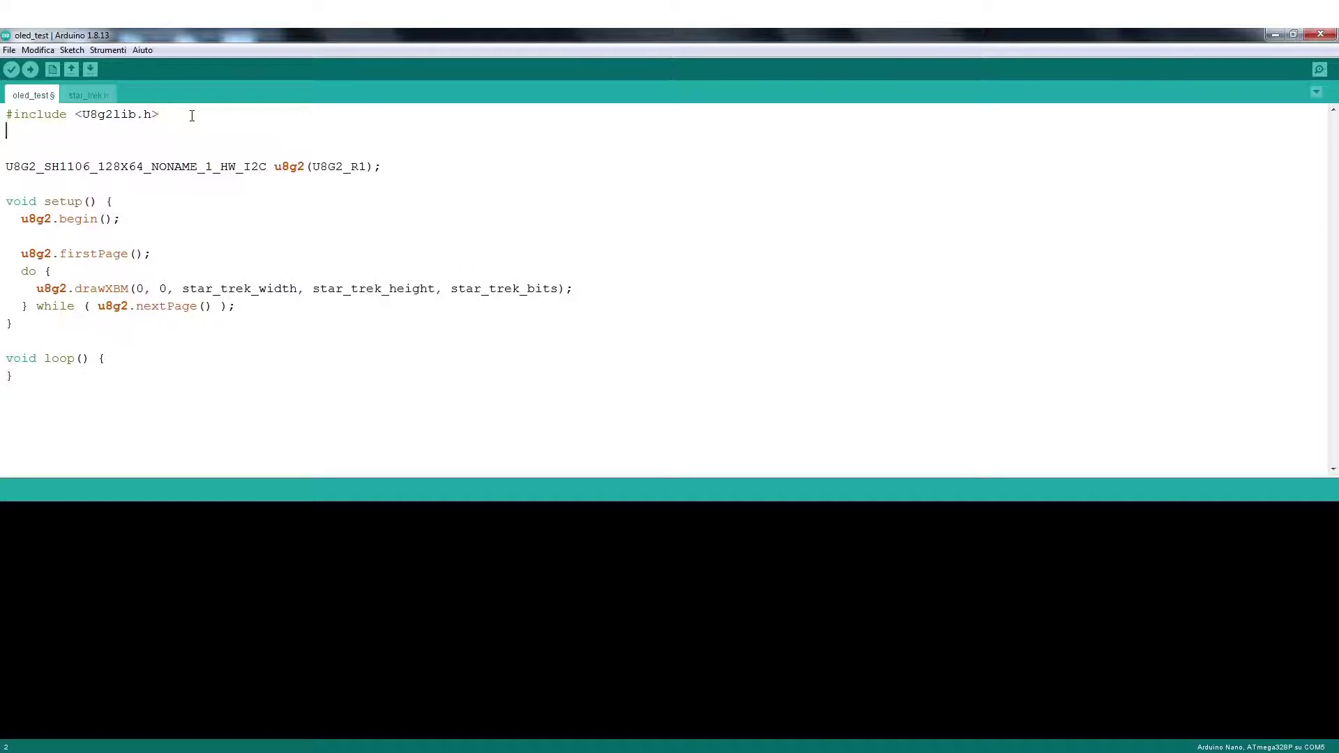
type("#include \"star_trek.h\"")
left_click(76, 114)
left_click_drag(76, 114, 81, 114)
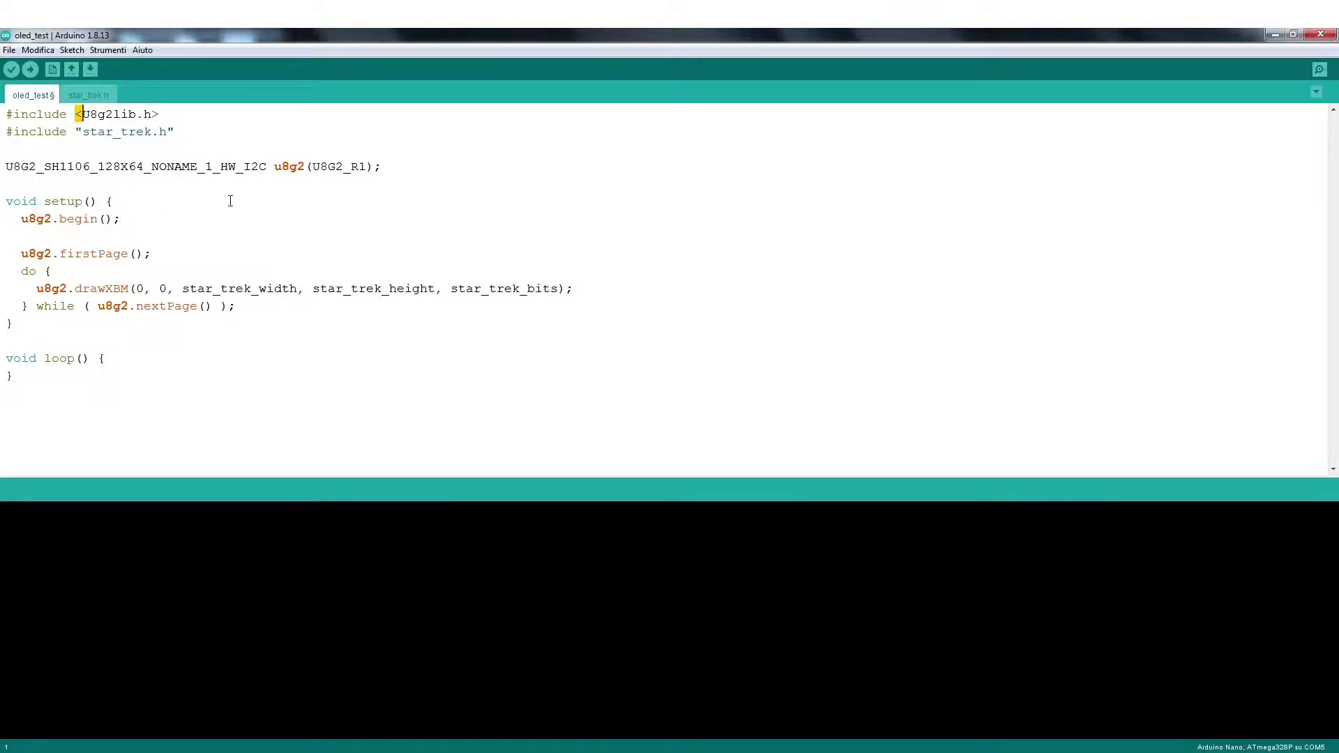
left_click(224, 147)
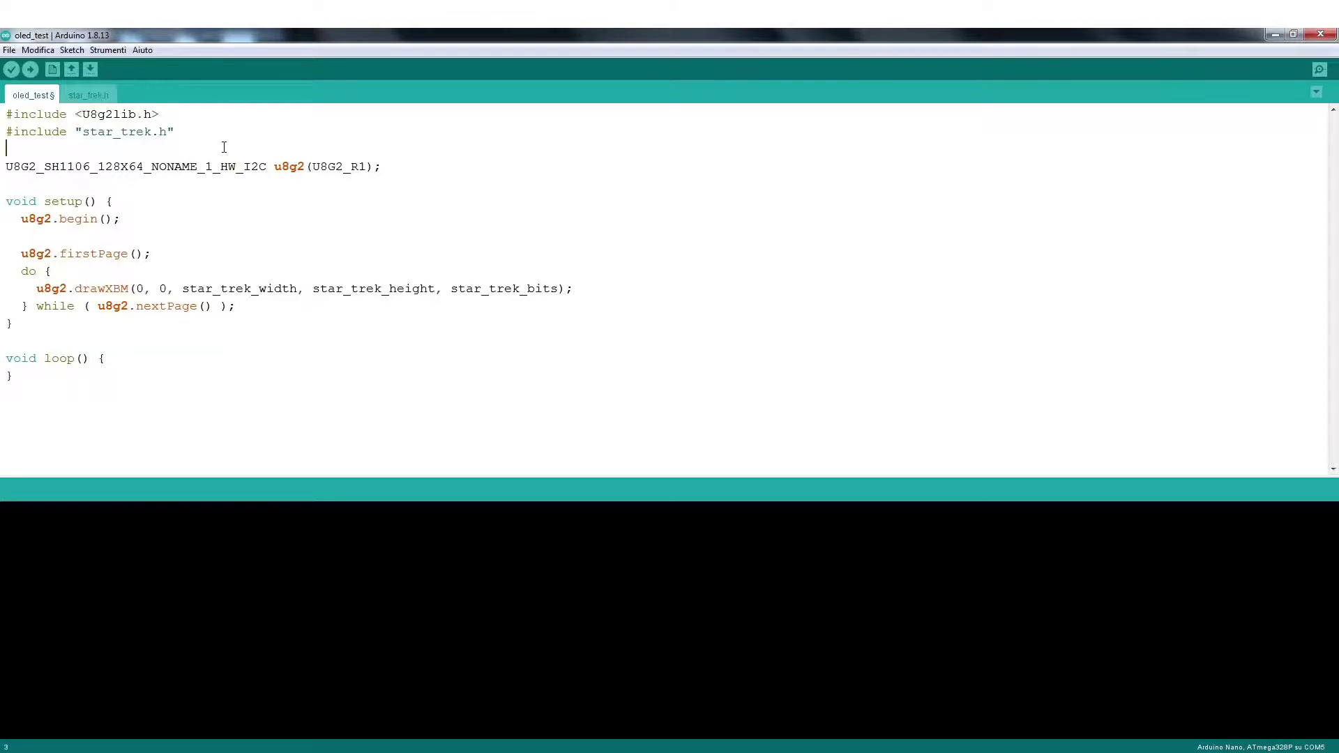